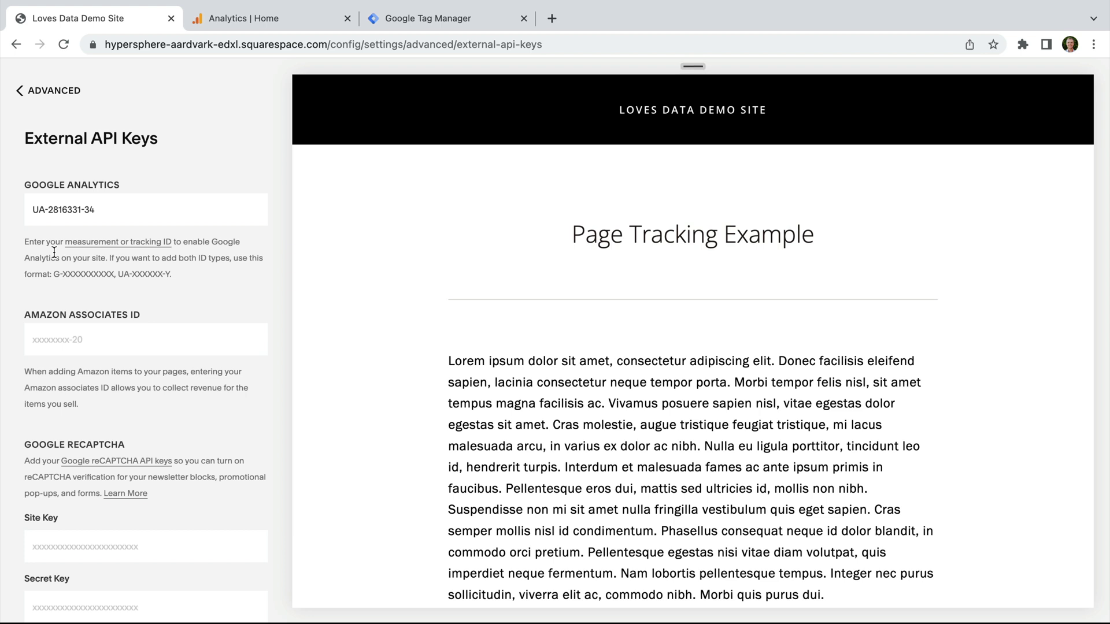
left_click_drag(32, 210, 114, 209)
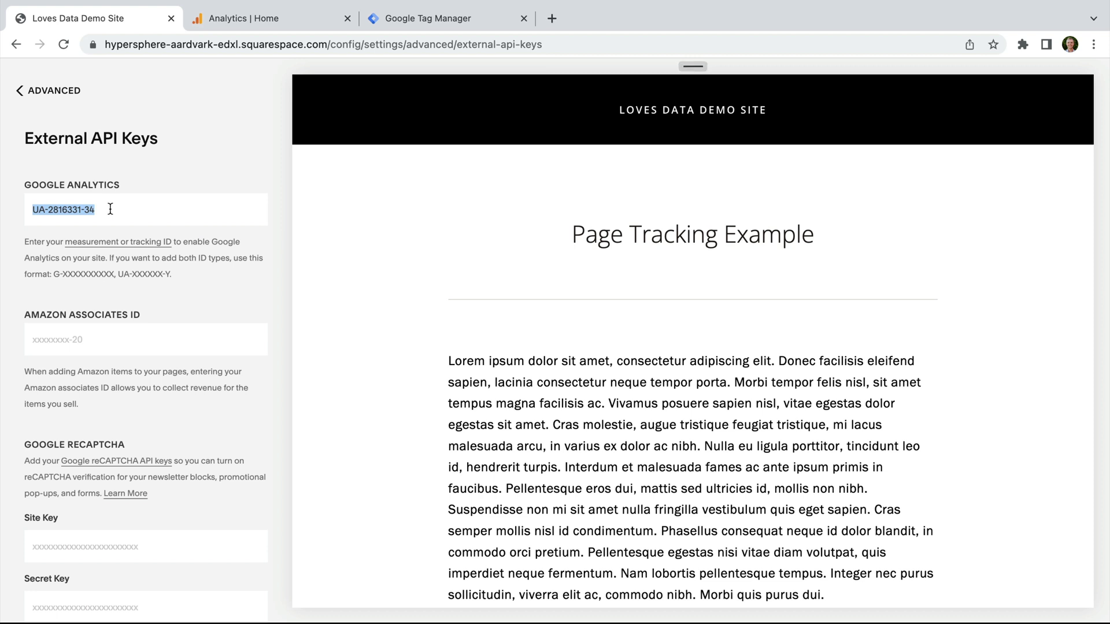
Step: Open the Admin page for the Loves Data | GA4 Demo property in Google Analytics
left_click(312, 19)
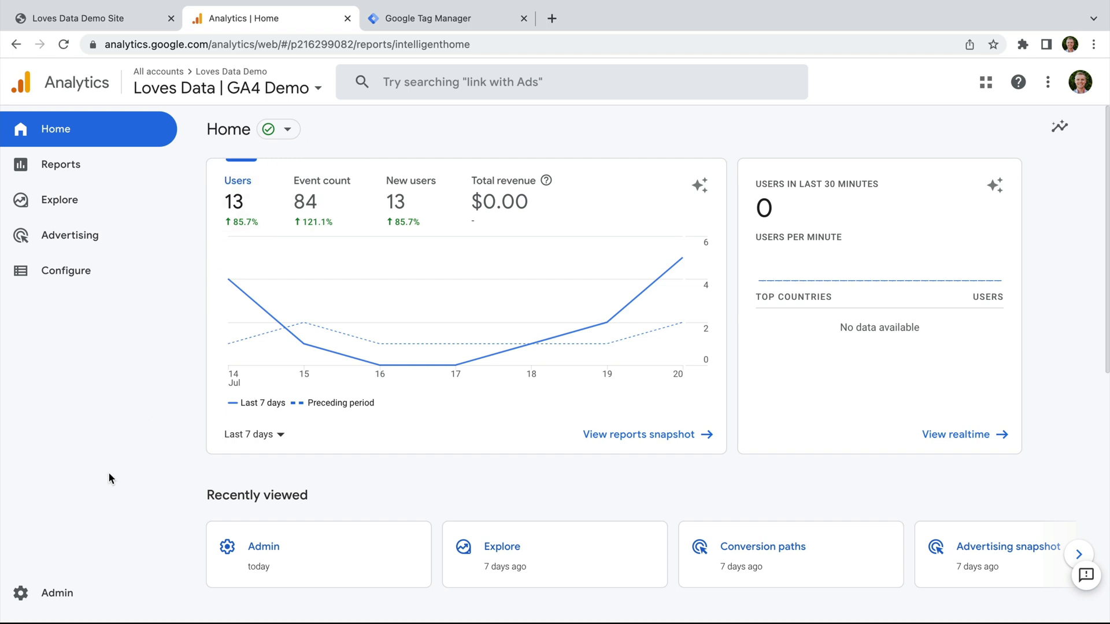
left_click(56, 591)
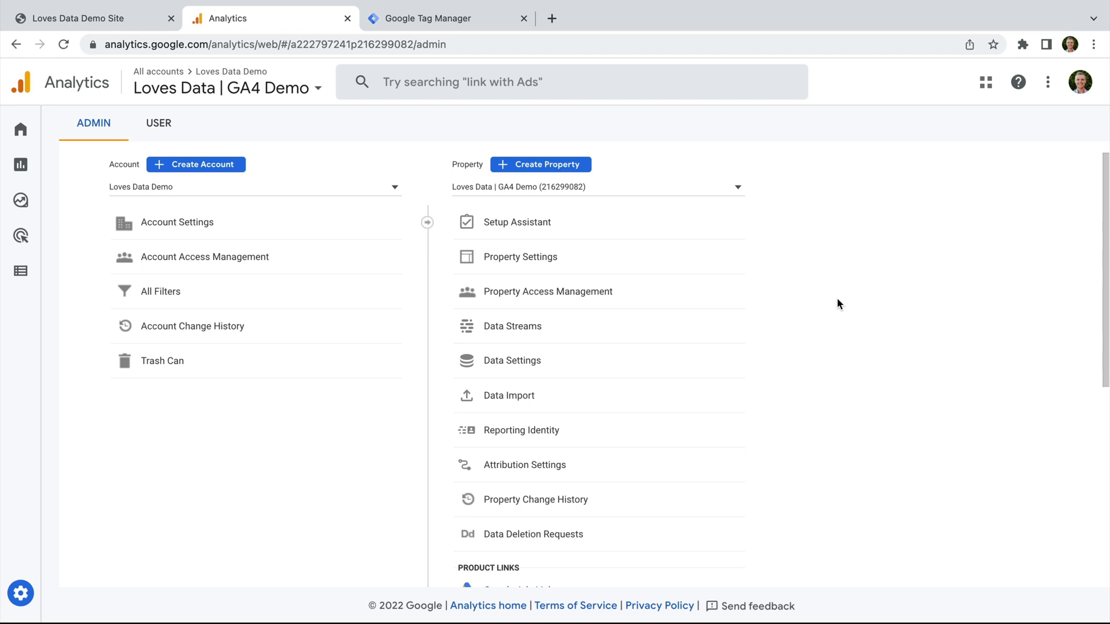
Step: Copy measurement ID G-6F75JGJ13T from the Loves Data Demo web stream's details
left_click(523, 339)
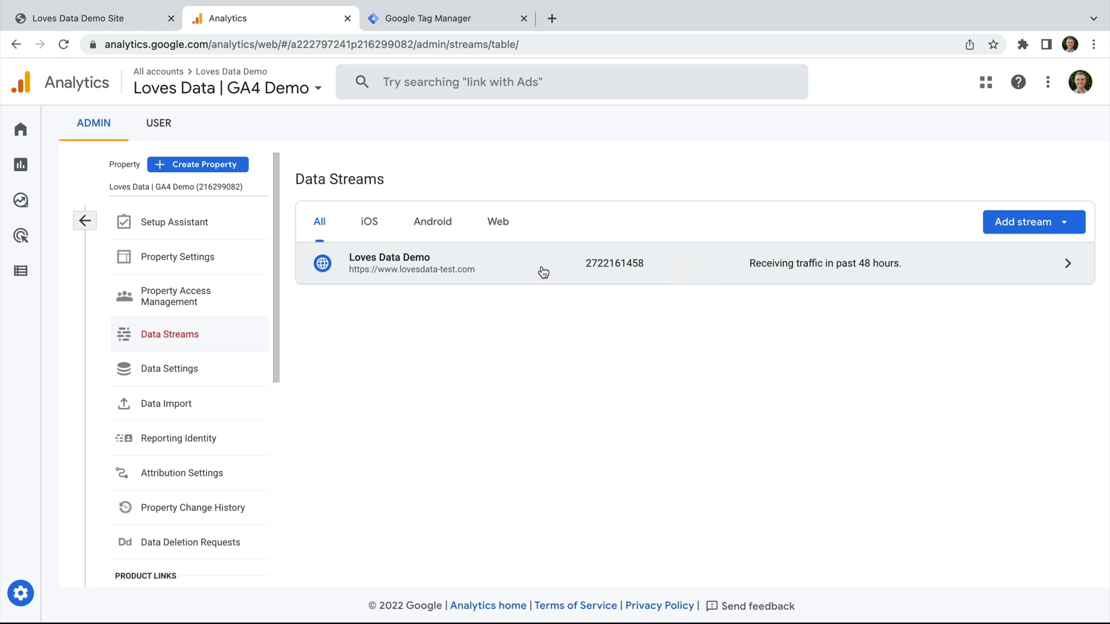
left_click(544, 272)
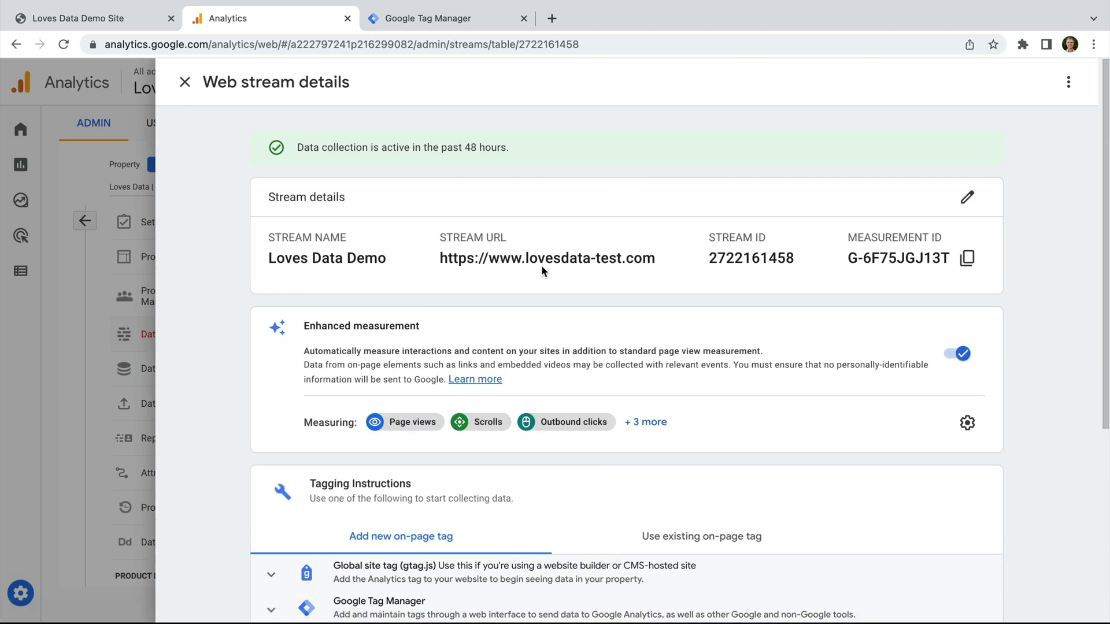
left_click(967, 259)
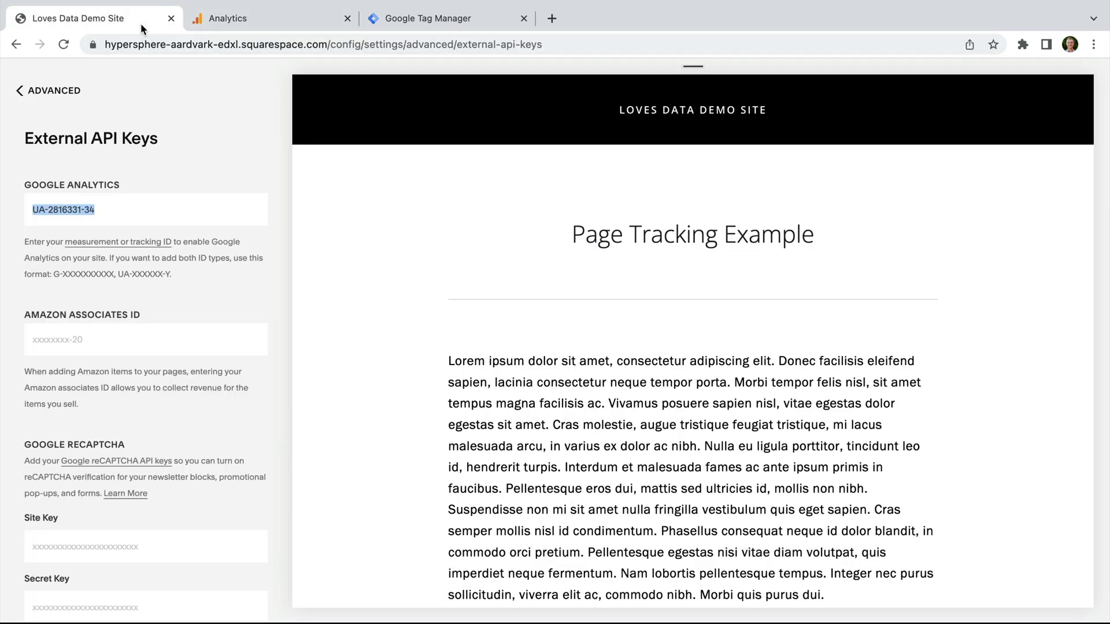
Step: Append ',G-6F75JGJ13T' after the UA ID in the Google Analytics key and save
left_click(140, 22)
left_click(132, 213)
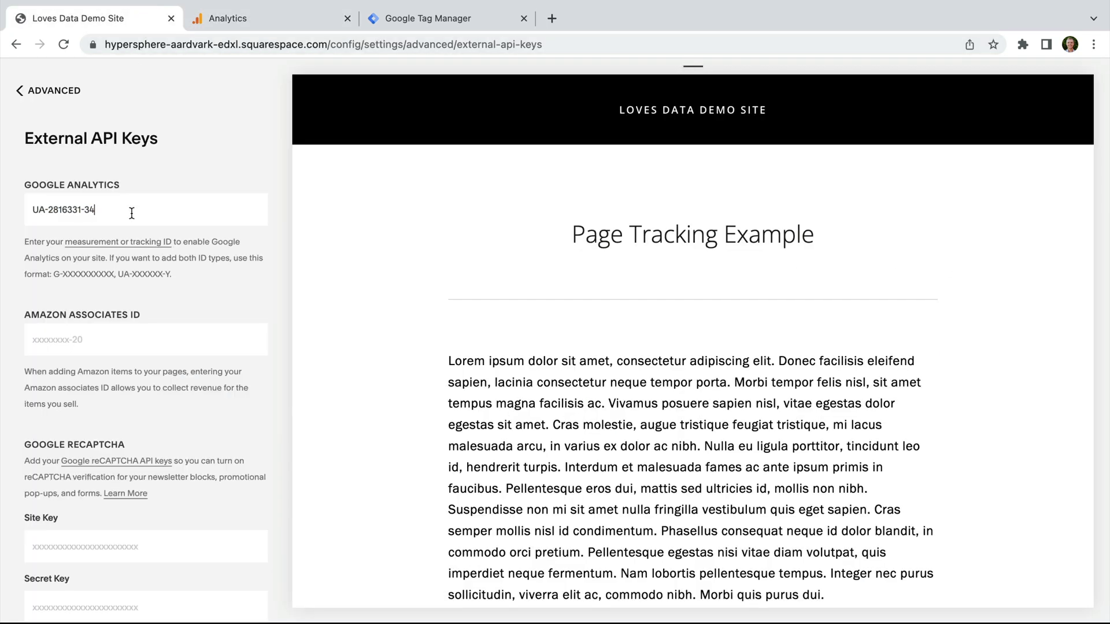
type(",")
key("super+v")
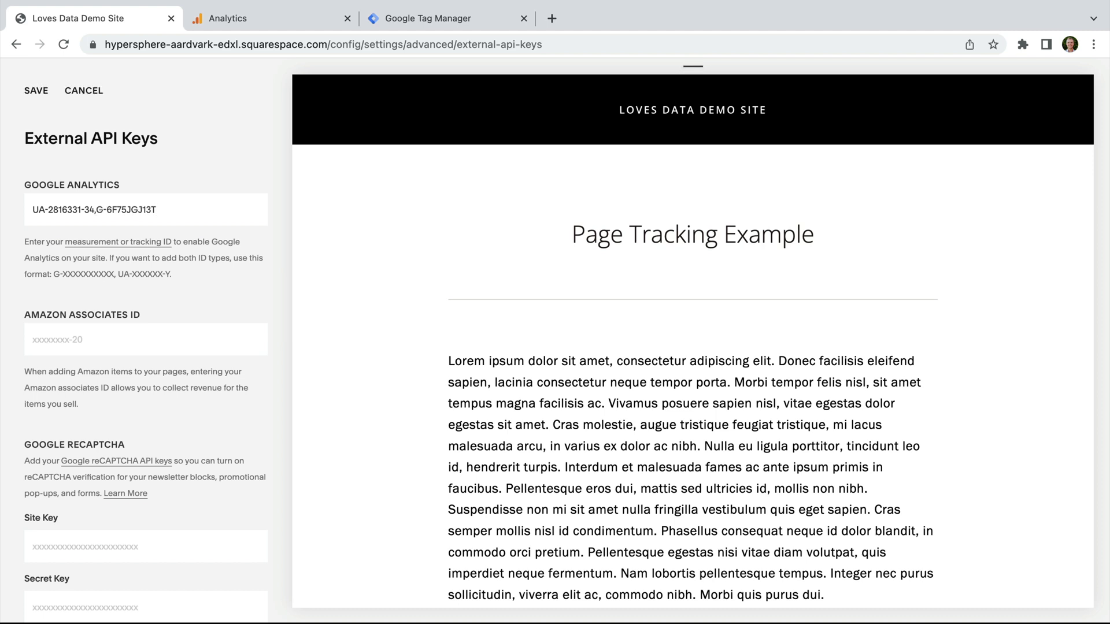
left_click_drag(96, 210, 100, 213)
left_click(35, 93)
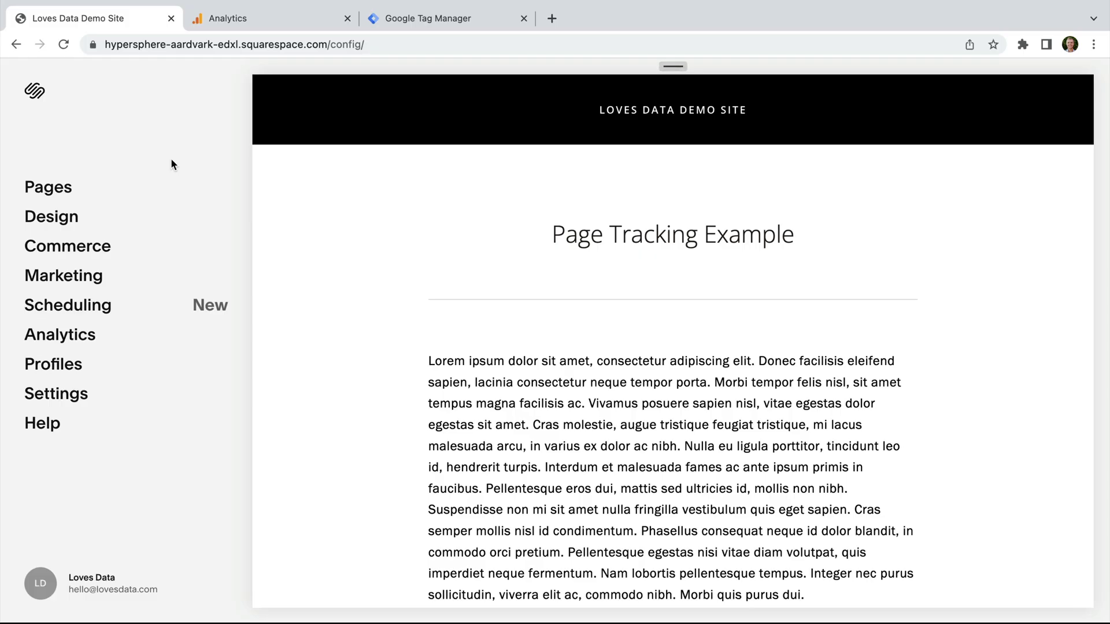
Step: Open Settings > Advanced > Code Injection, then go to the Google Tag Manager workspace
left_click(81, 410)
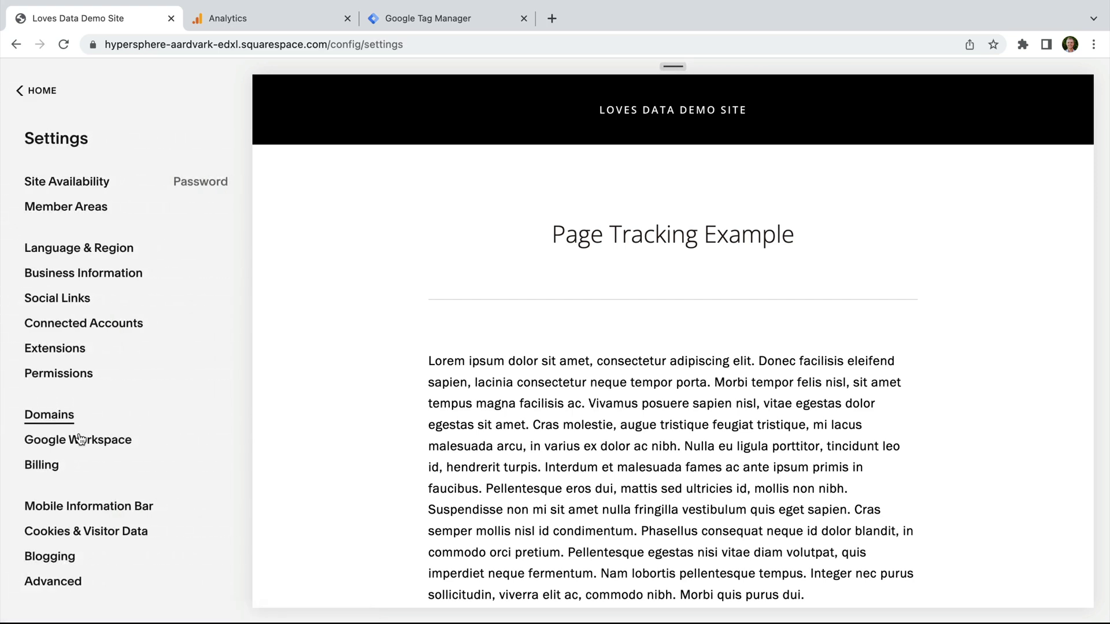
left_click(67, 589)
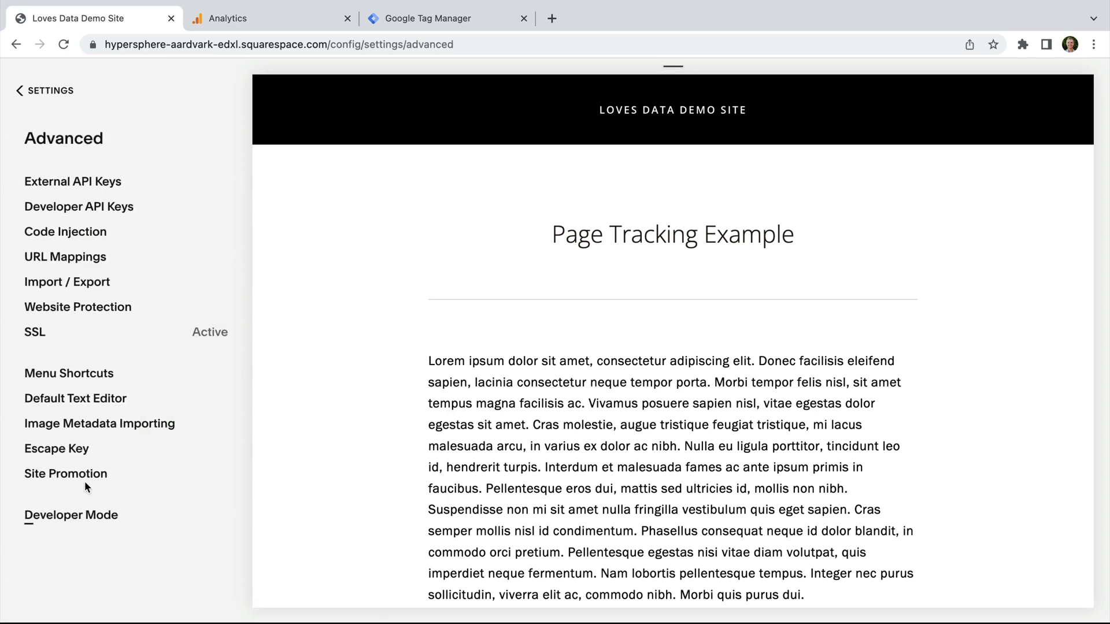
left_click(93, 234)
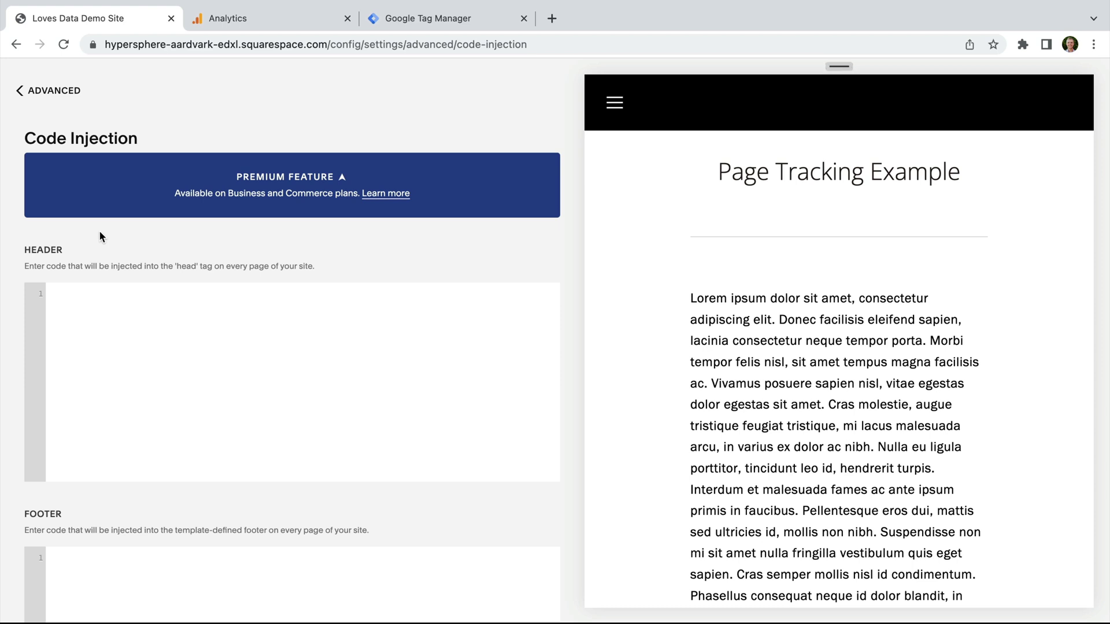
left_click(484, 20)
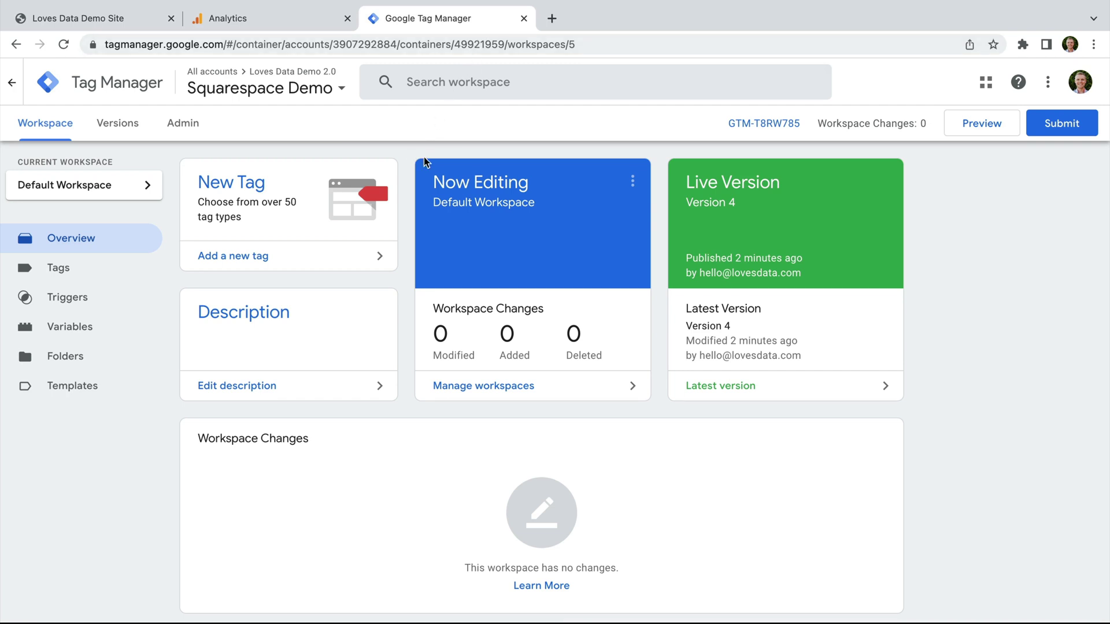
Step: Copy the GTM-T8RW785 container's head install snippet and return to Squarespace
left_click(776, 124)
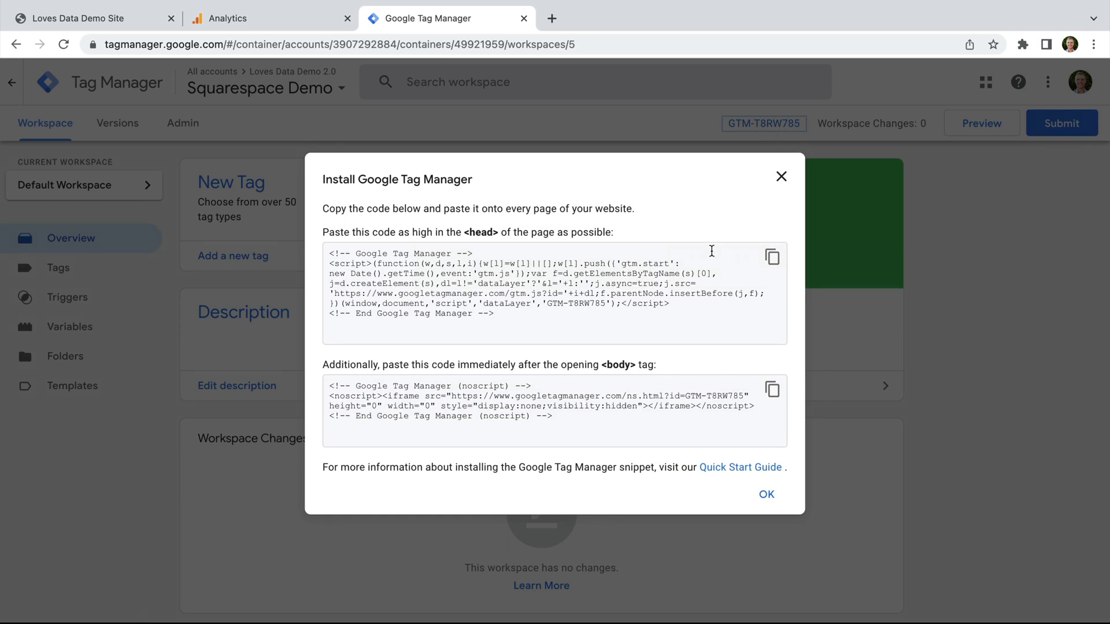
left_click(773, 261)
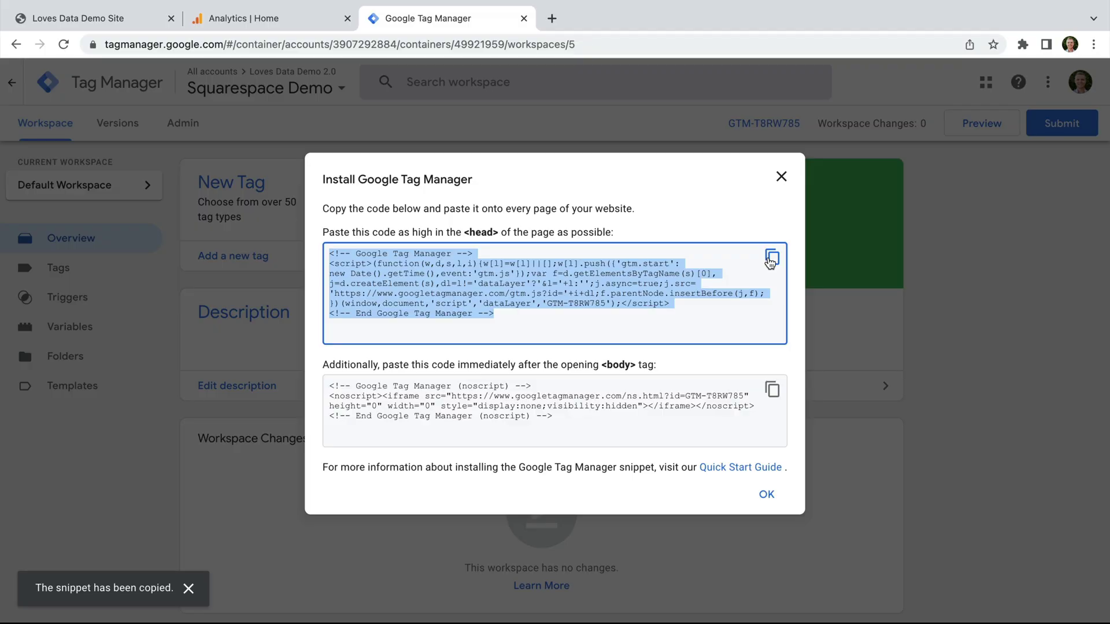
left_click(781, 177)
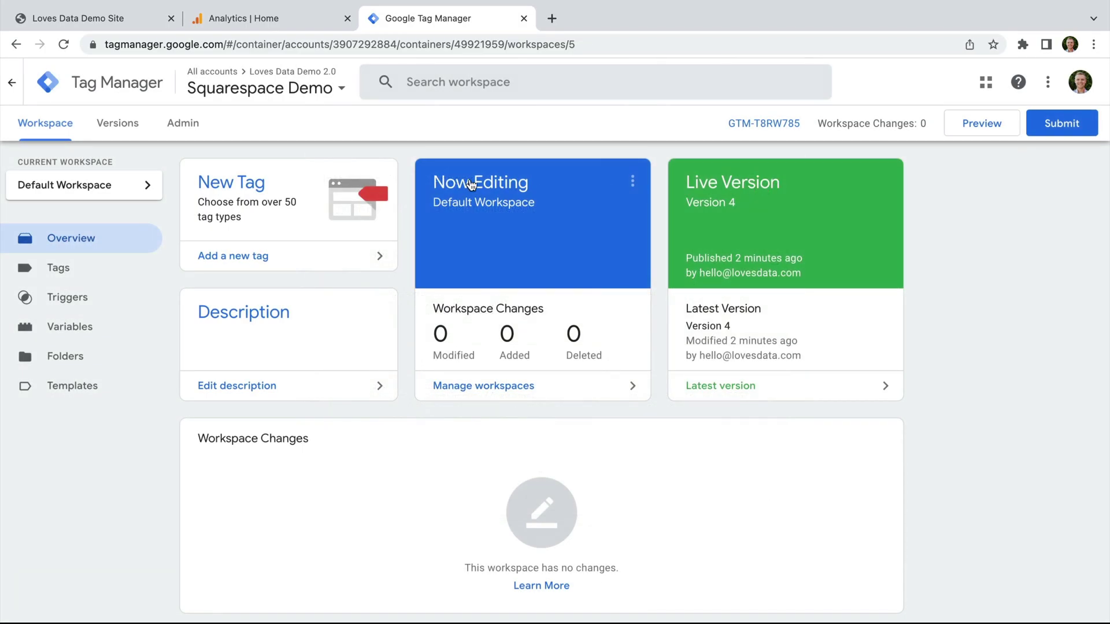
left_click(137, 19)
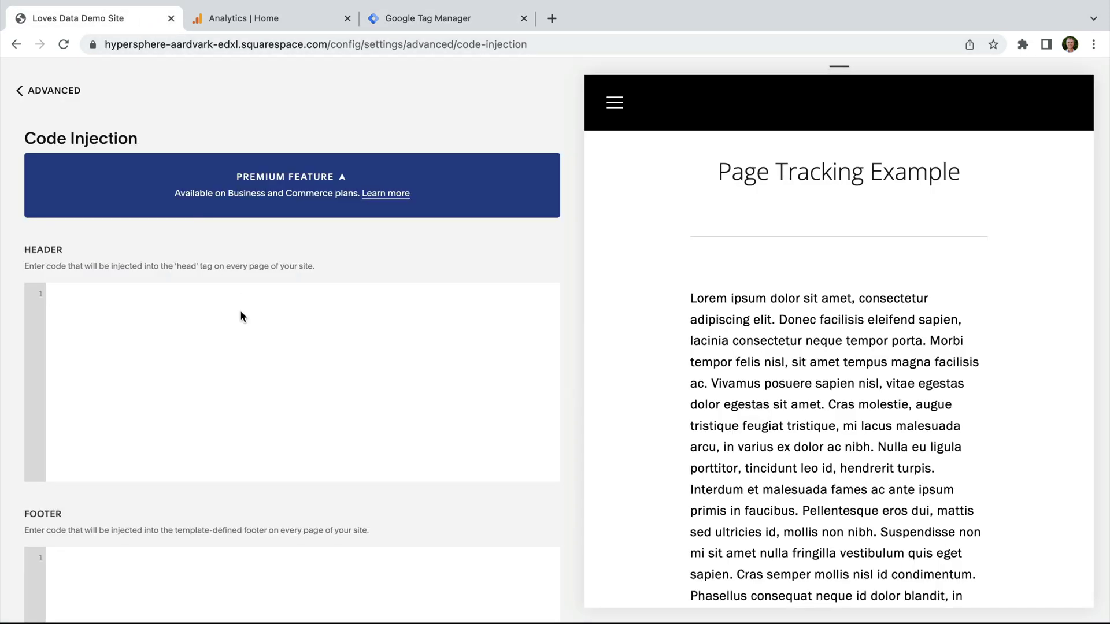
Step: Paste the GTM-T8RW785 head snippet into the Header code box and save
key("super+v")
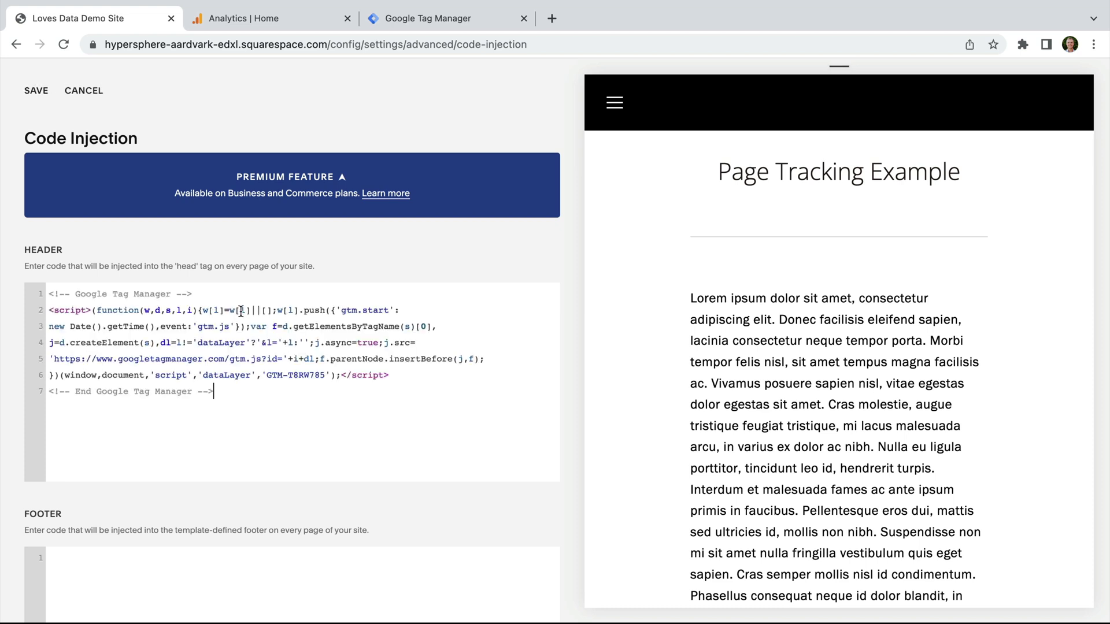
left_click(37, 91)
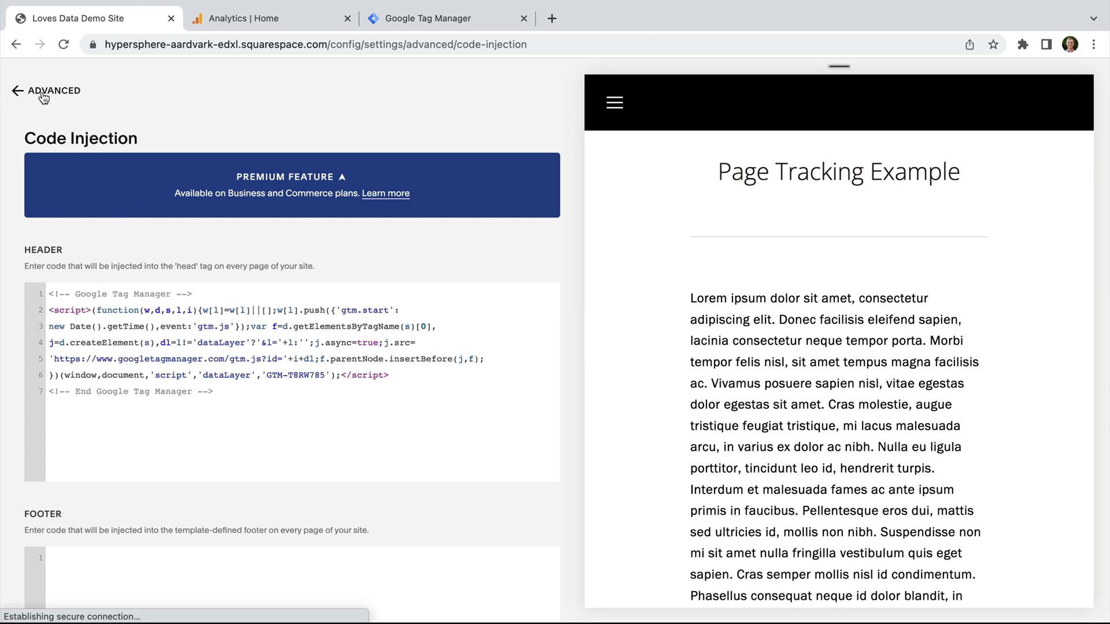
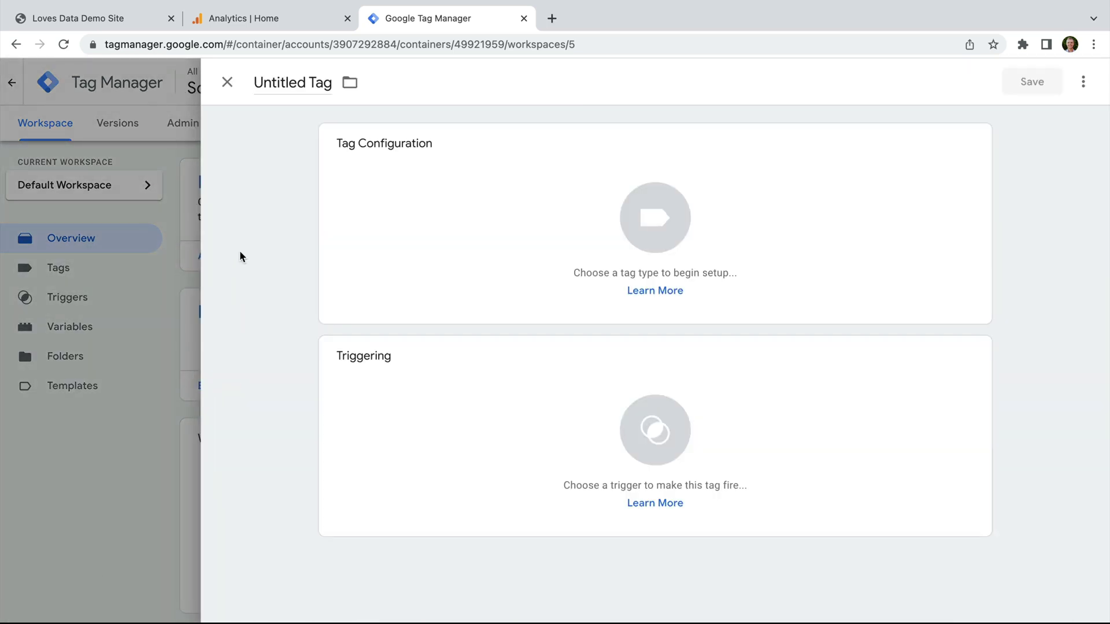
Step: Name the new tag 'Google Analytics | GA4' and set its type to Google Analytics: GA4 Configuration
left_click(303, 78)
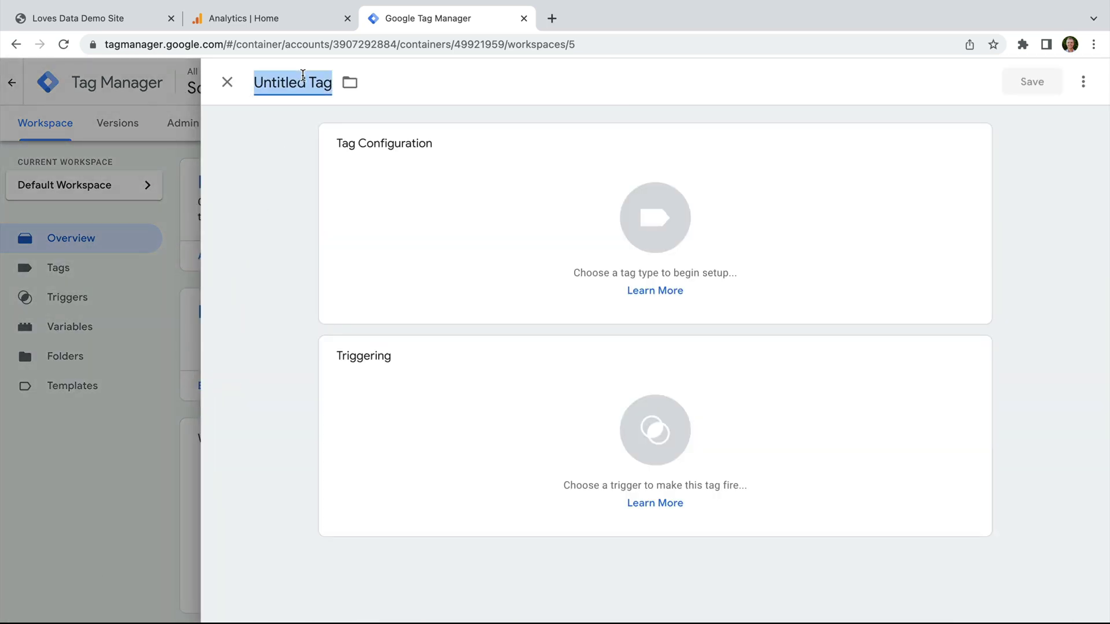
type("Google Analytics | GA4")
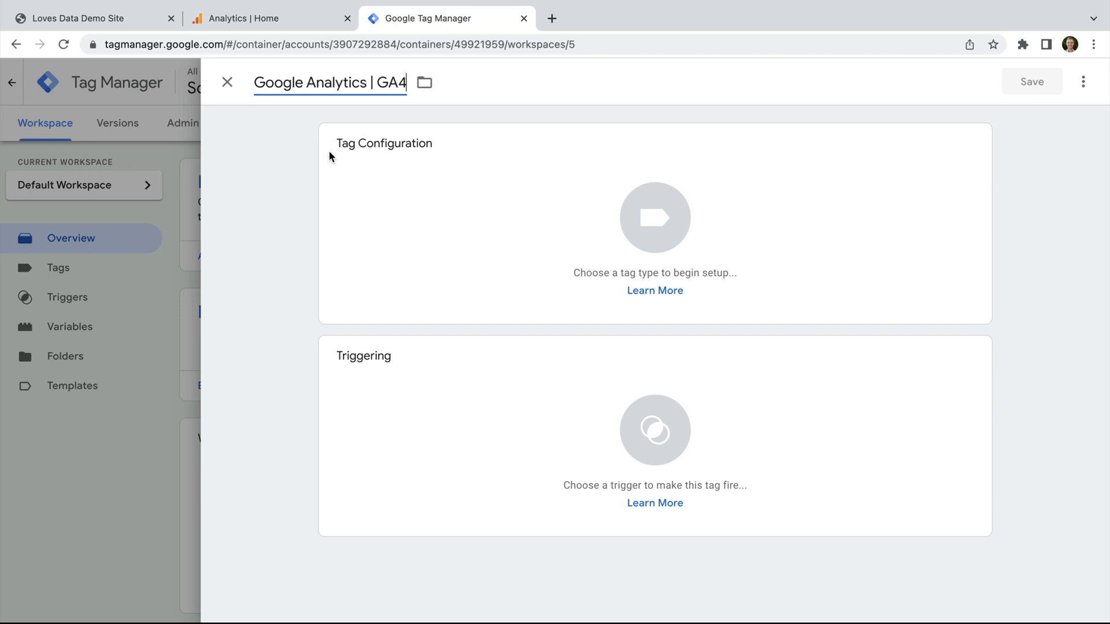
left_click(454, 187)
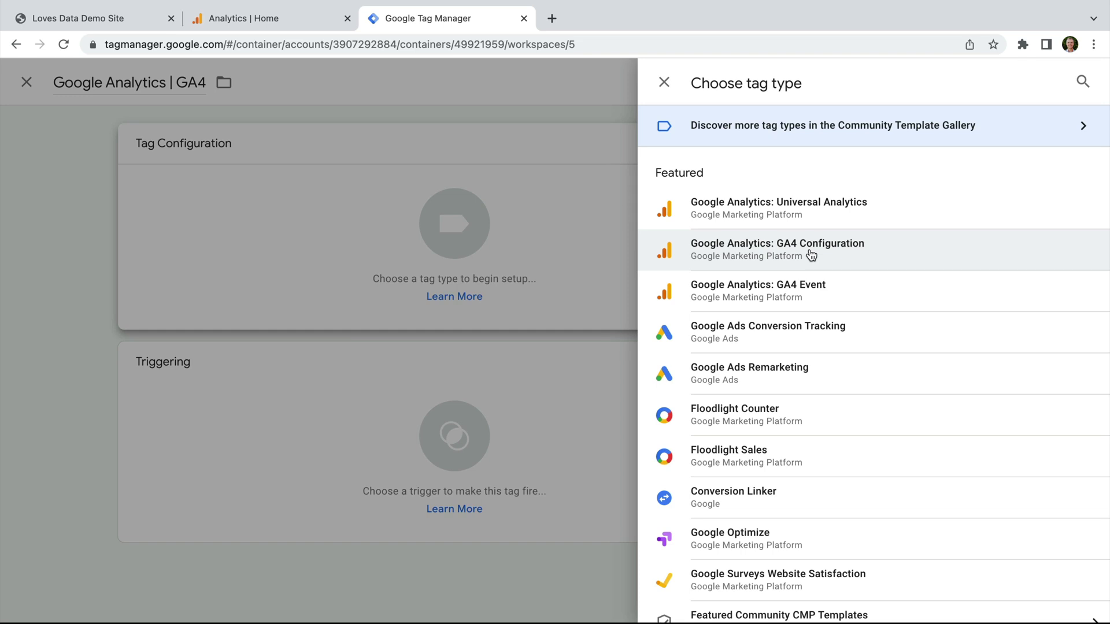
left_click(811, 255)
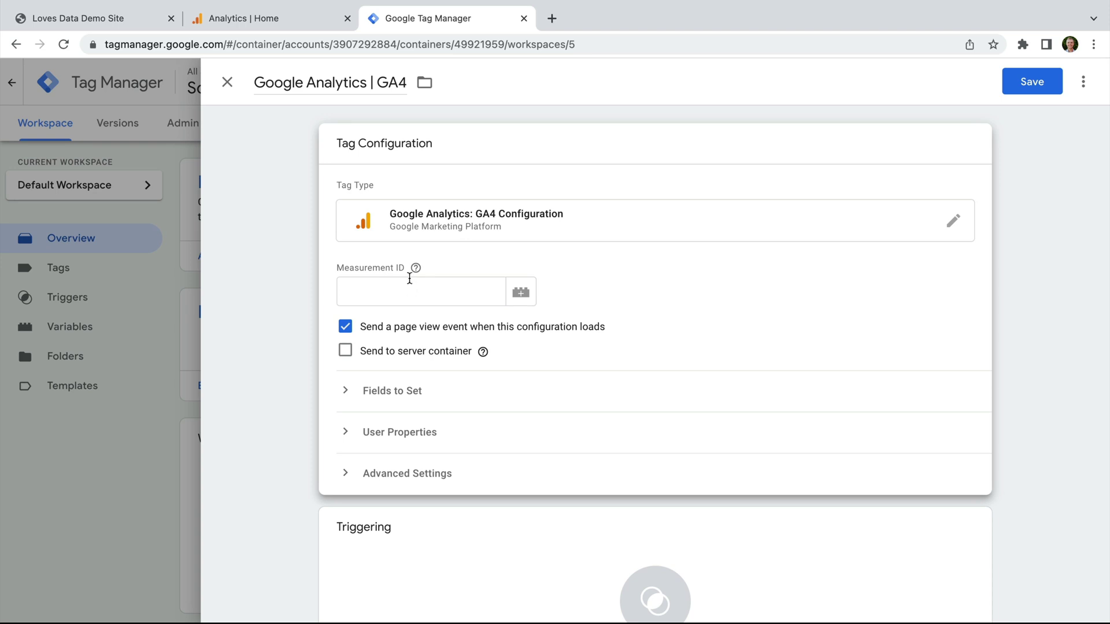
left_click(314, 19)
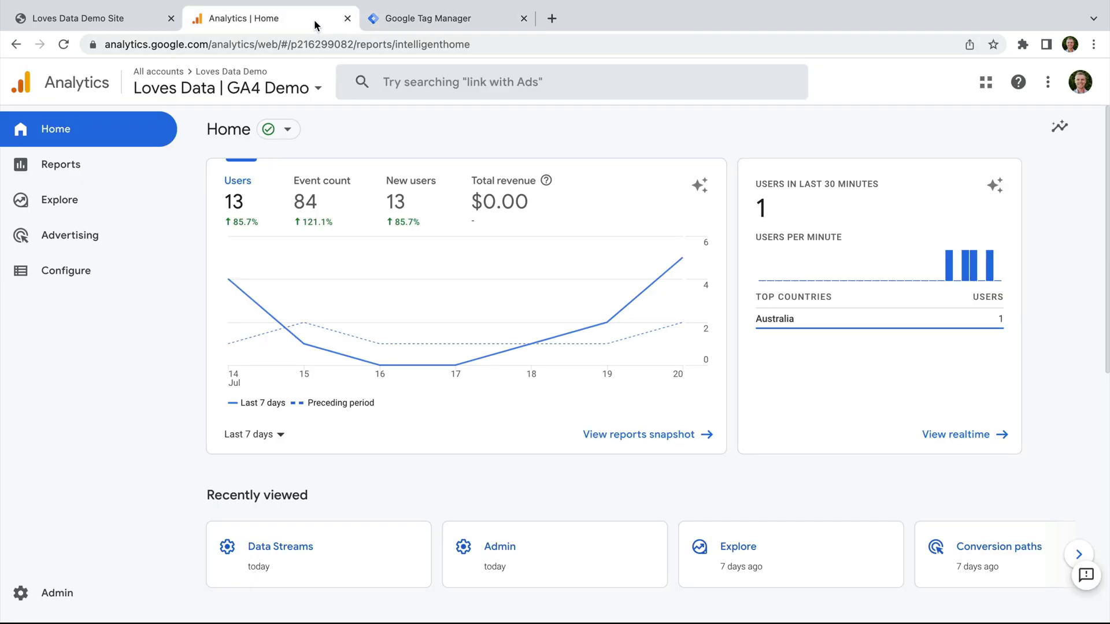
Step: Copy the Loves Data Demo web stream's Measurement ID from Analytics Admin > Data Streams
left_click(60, 595)
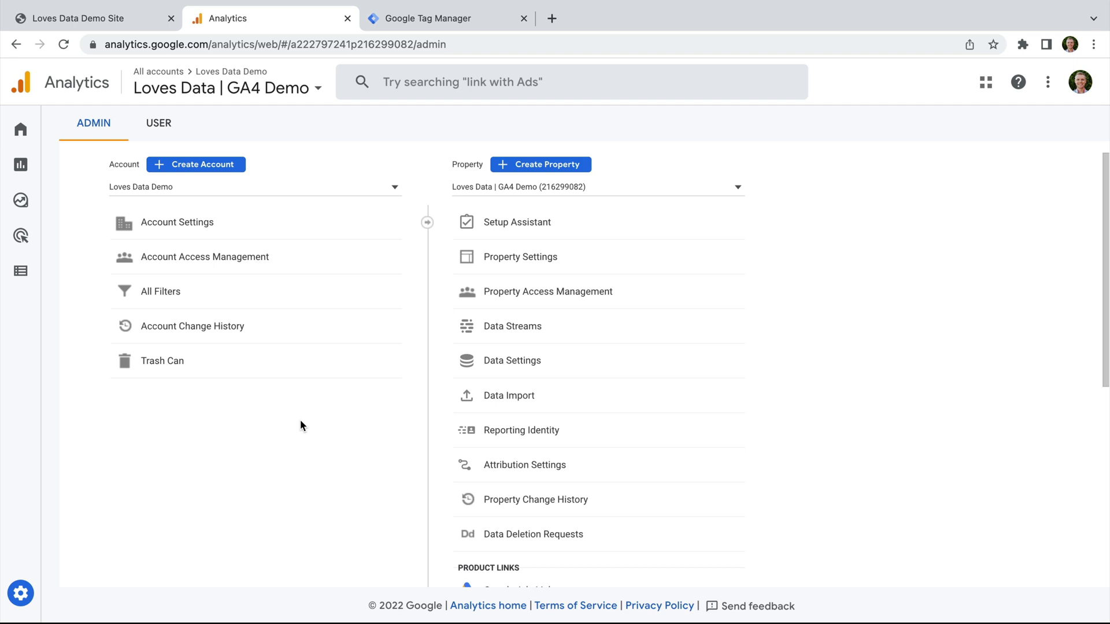
left_click(539, 331)
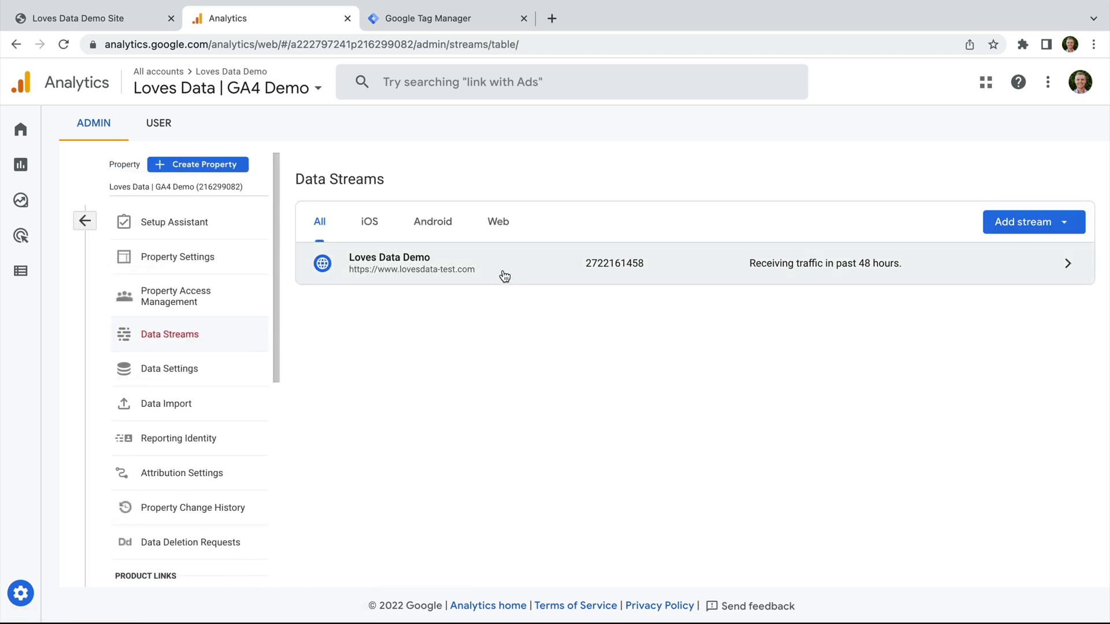
left_click(498, 268)
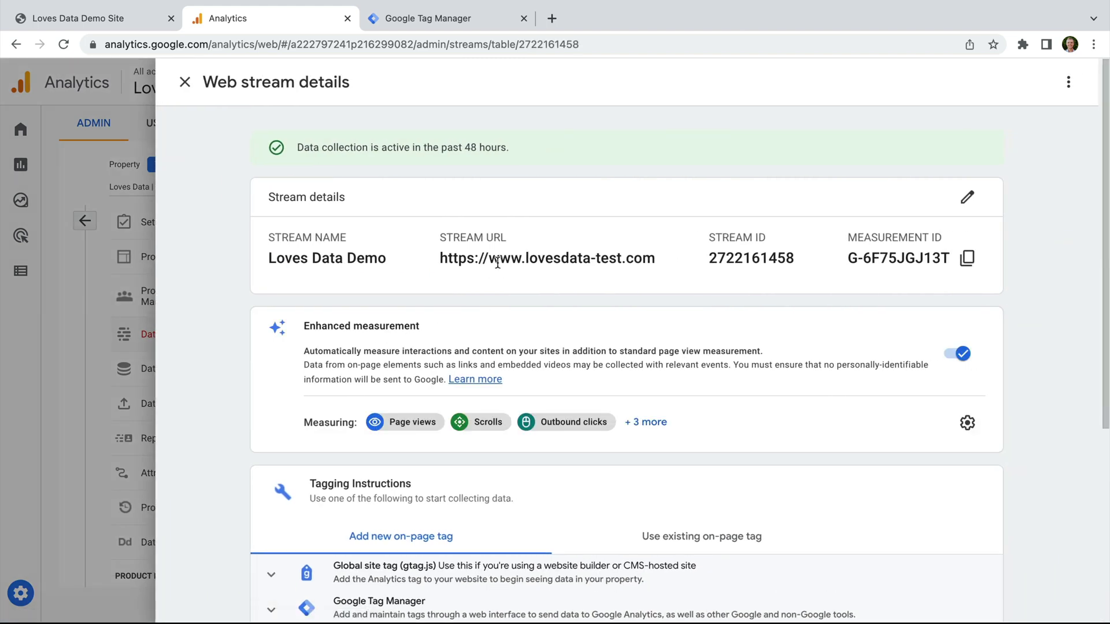
left_click(968, 264)
left_click(463, 22)
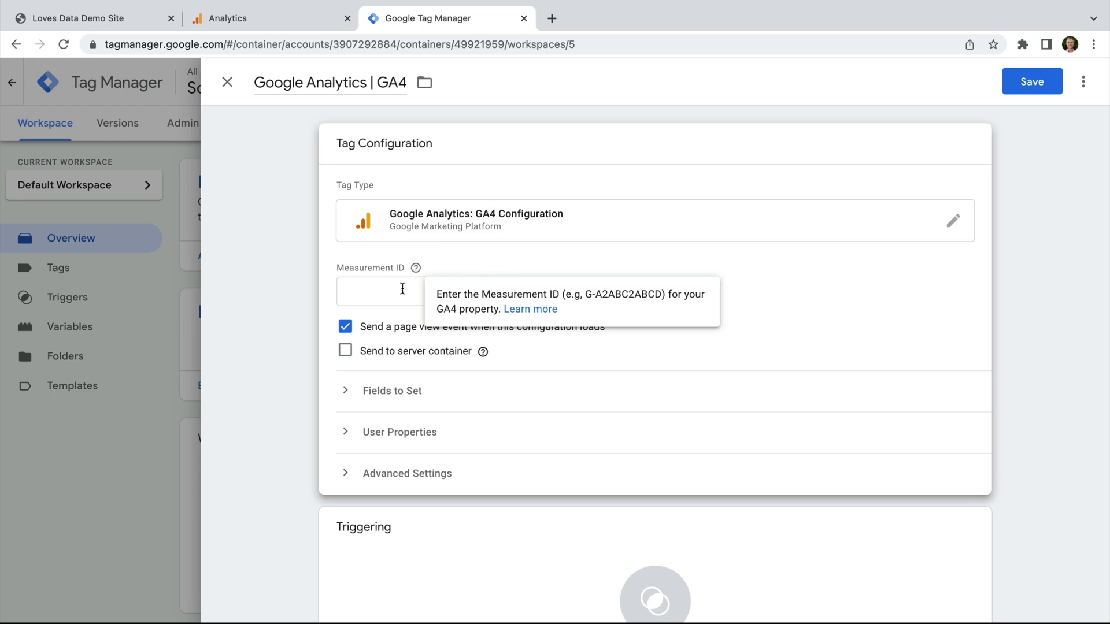
Step: Paste the Measurement ID into the GA4 tag, trigger it on All Pages, and save it
left_click(381, 297)
key("super+v")
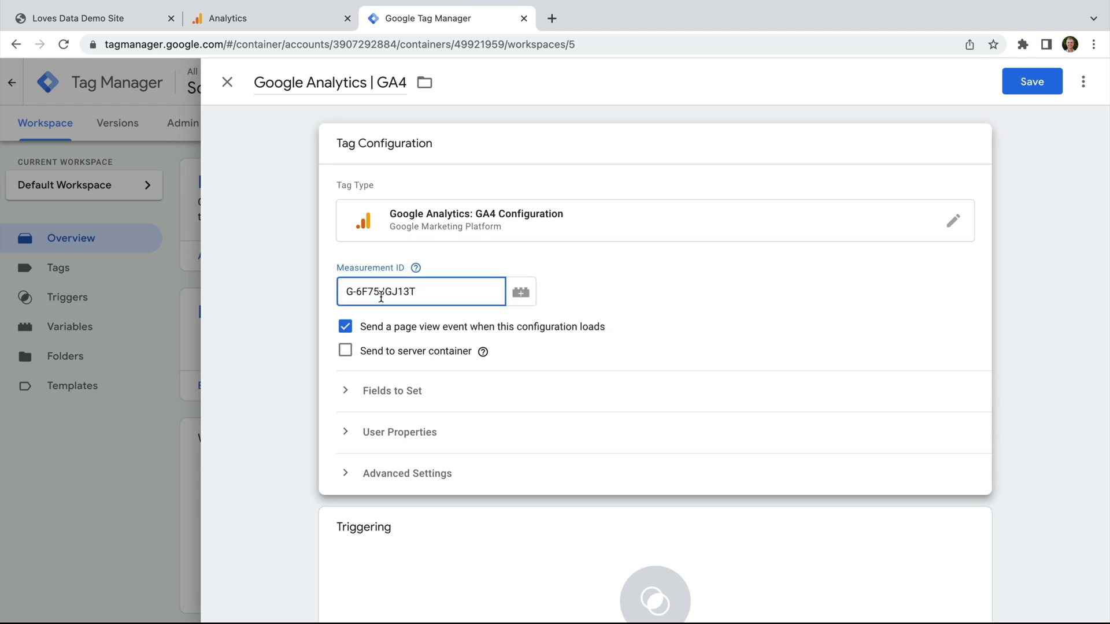
scroll(616, 360, "down", 3)
left_click(524, 480)
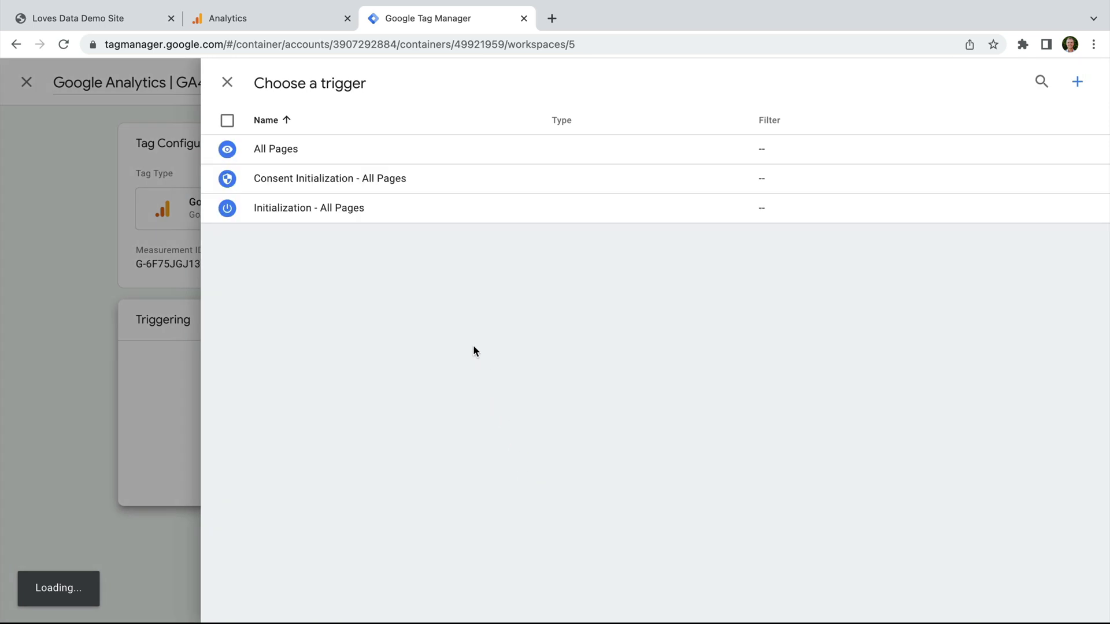
left_click(360, 154)
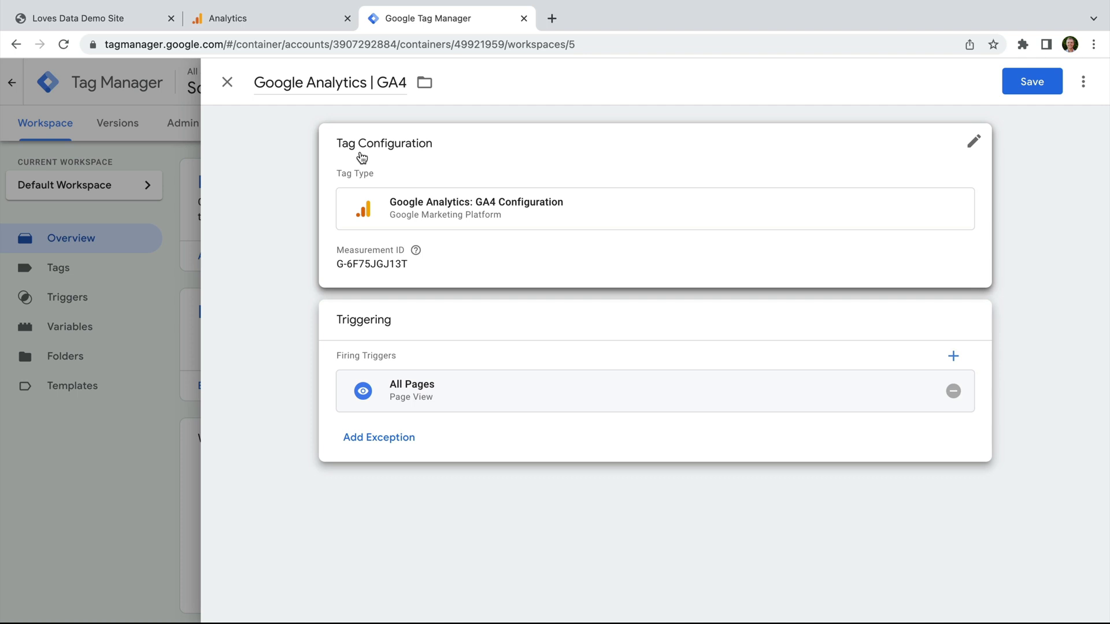
left_click(1033, 85)
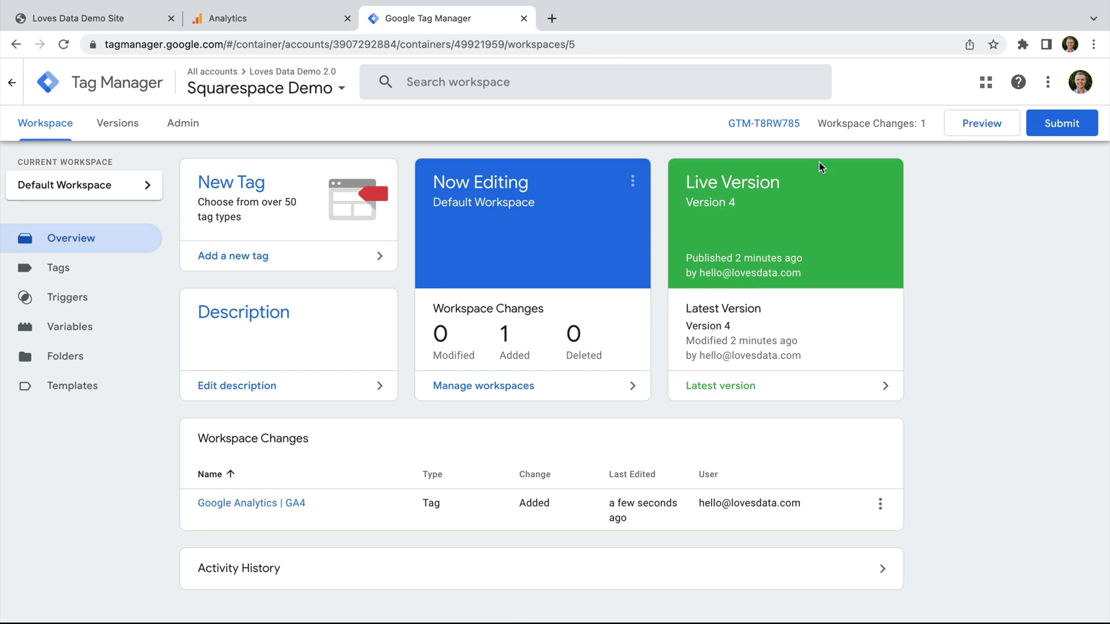
Step: Add a new Universal Analytics tag named 'Google Analytics | UA'
left_click(329, 258)
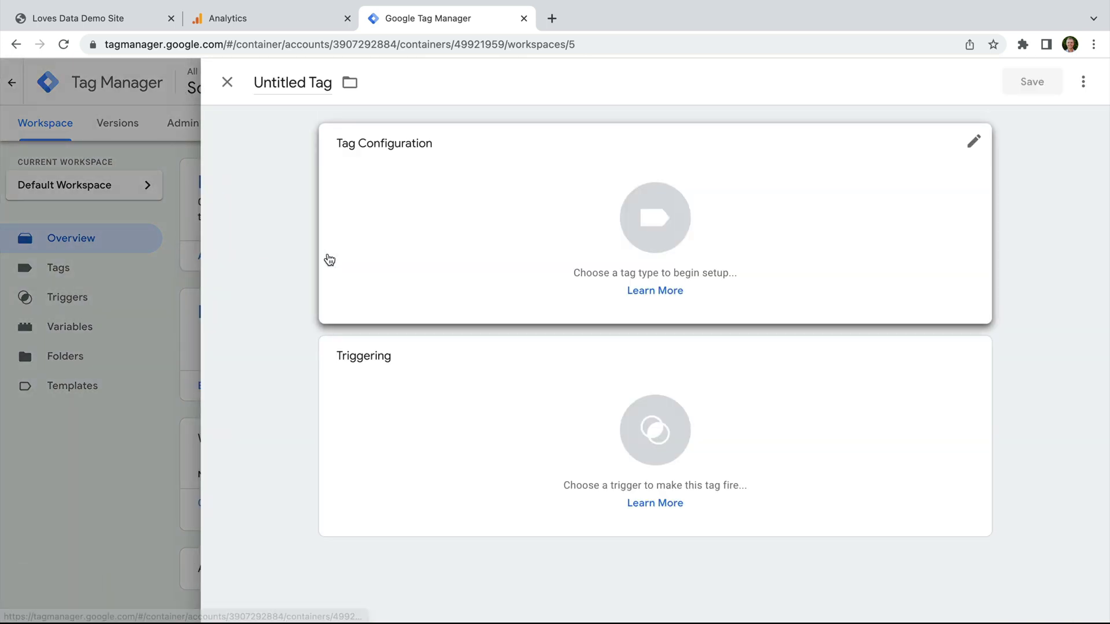
left_click(305, 82)
triple_click(305, 83)
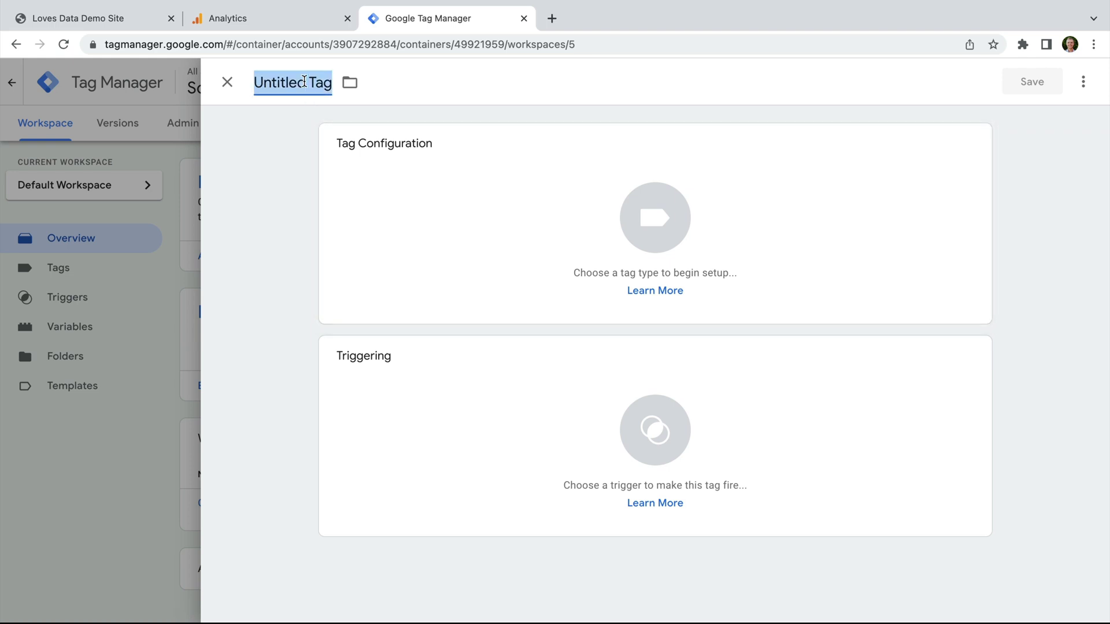
type("Google Analytics | UA")
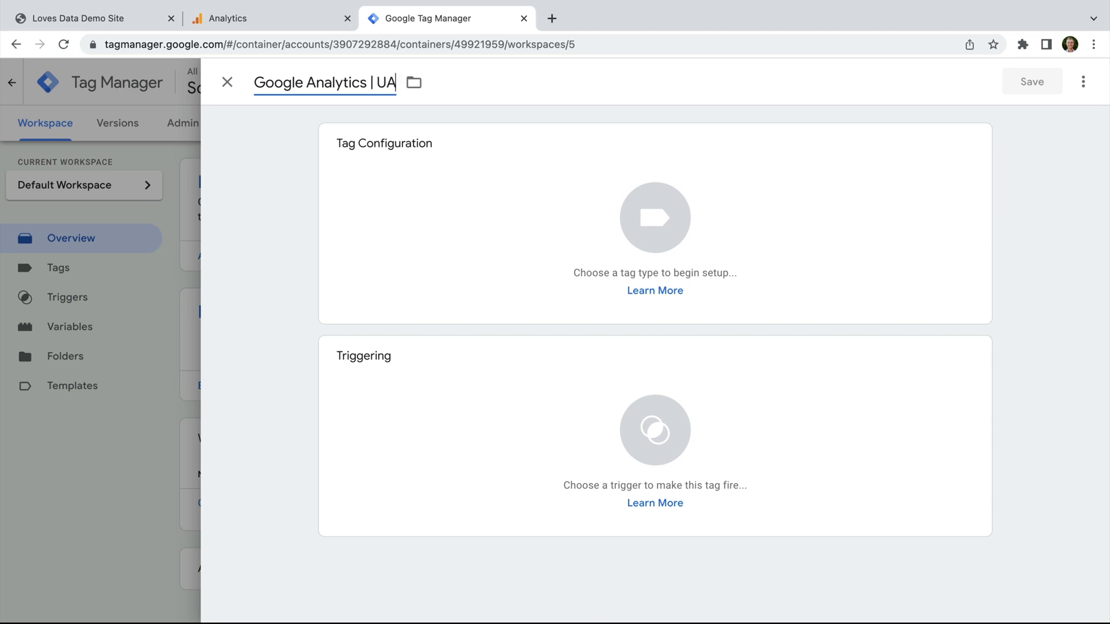
left_click(504, 179)
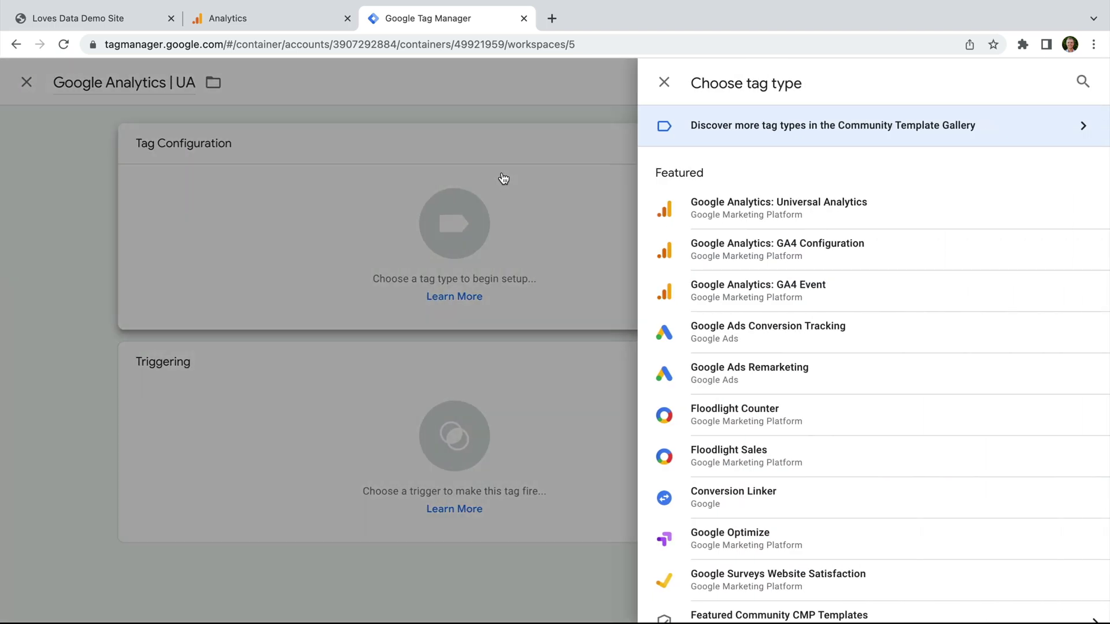
left_click(834, 217)
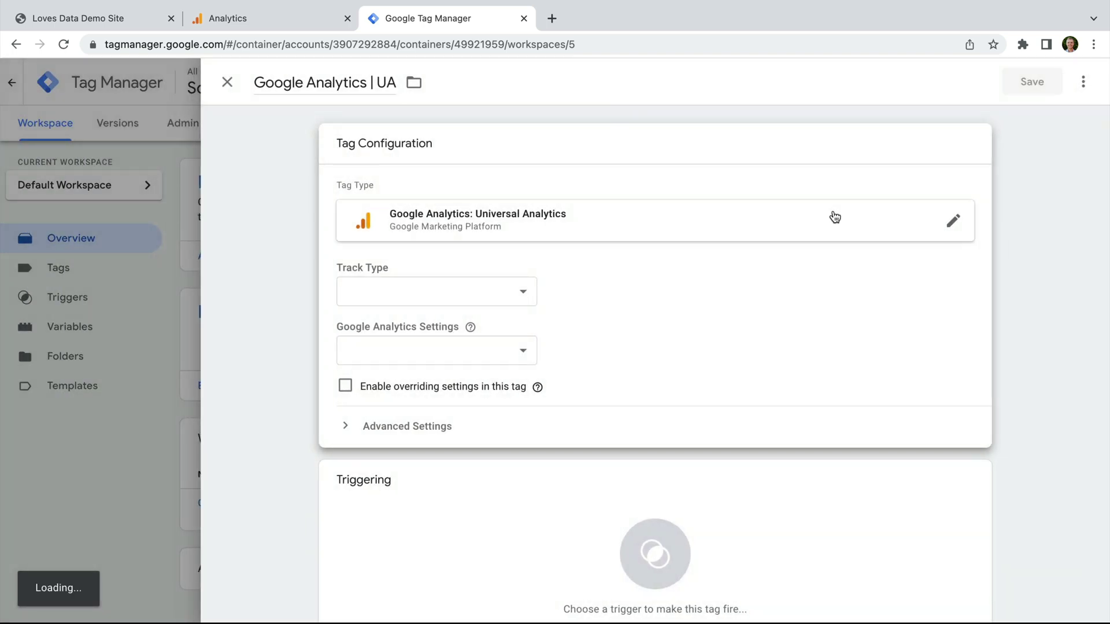
Step: Create a new Google Analytics settings variable named 'Universal Analytics' for the tag
left_click(523, 354)
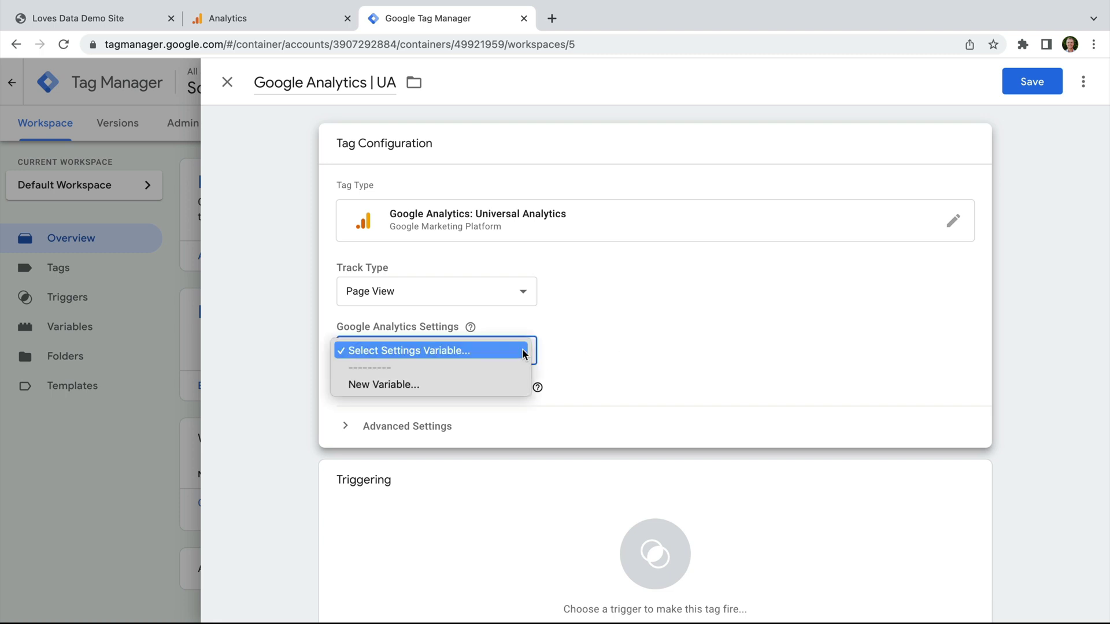
left_click(401, 384)
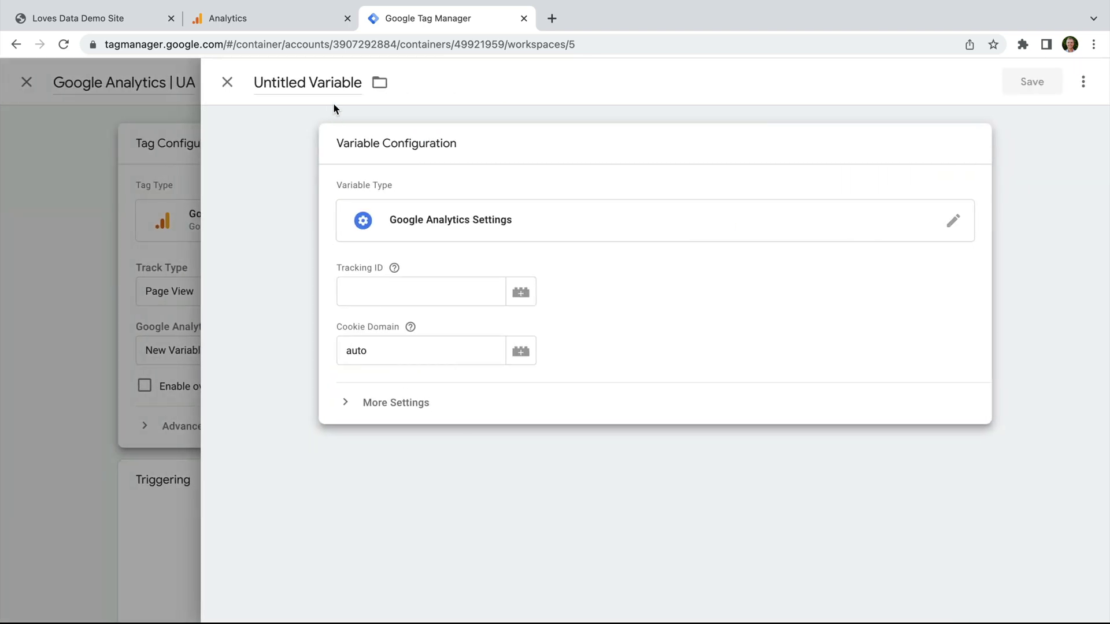
left_click(328, 82)
type("Uni")
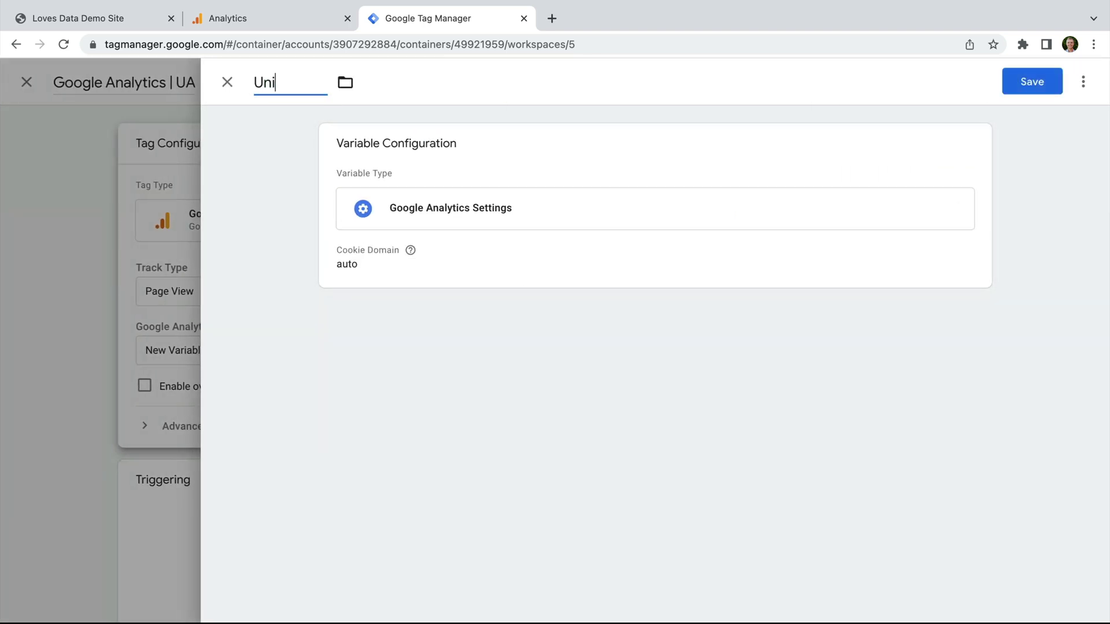
type("versal Analytics")
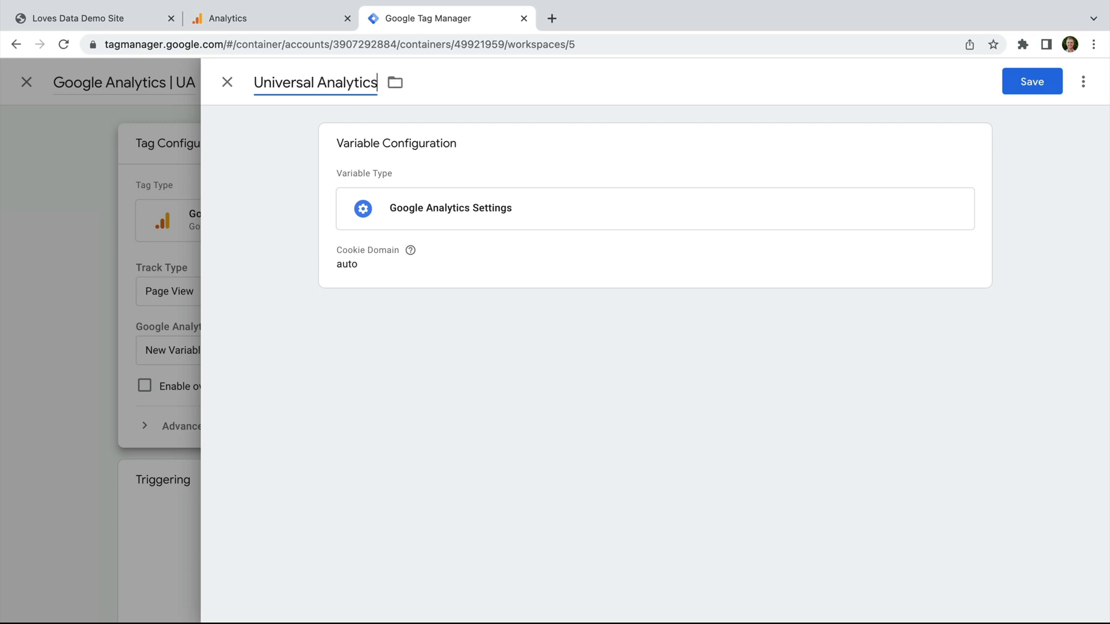
left_click(427, 184)
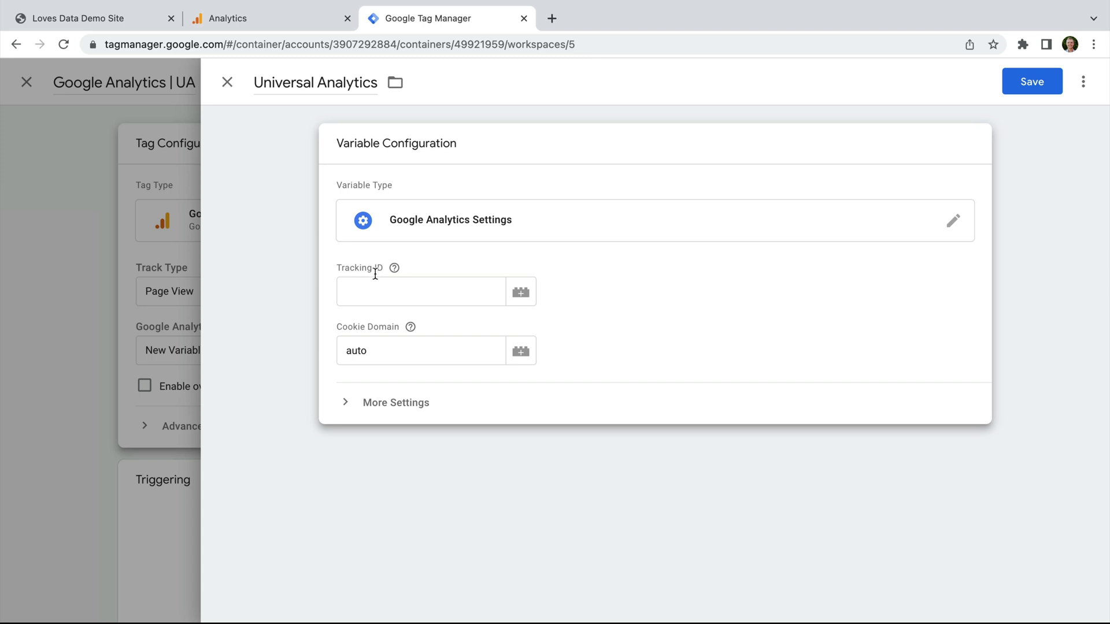
left_click(289, 18)
Step: Switch to the Loves Data | UA Demo property and copy its tracking ID UA-2816331-34
left_click(185, 82)
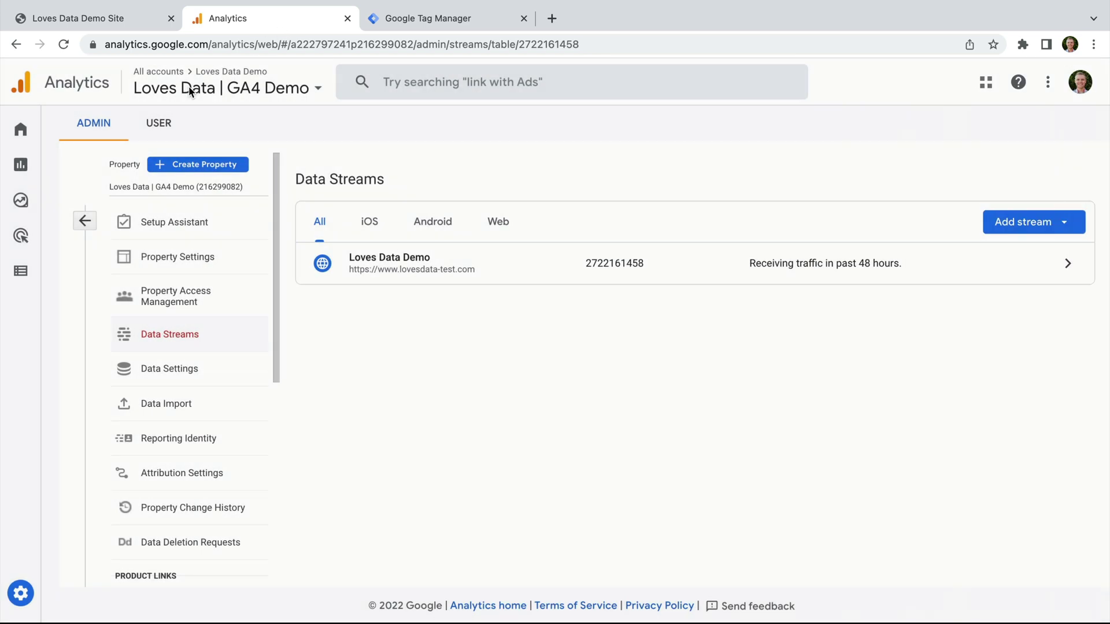
left_click(84, 220)
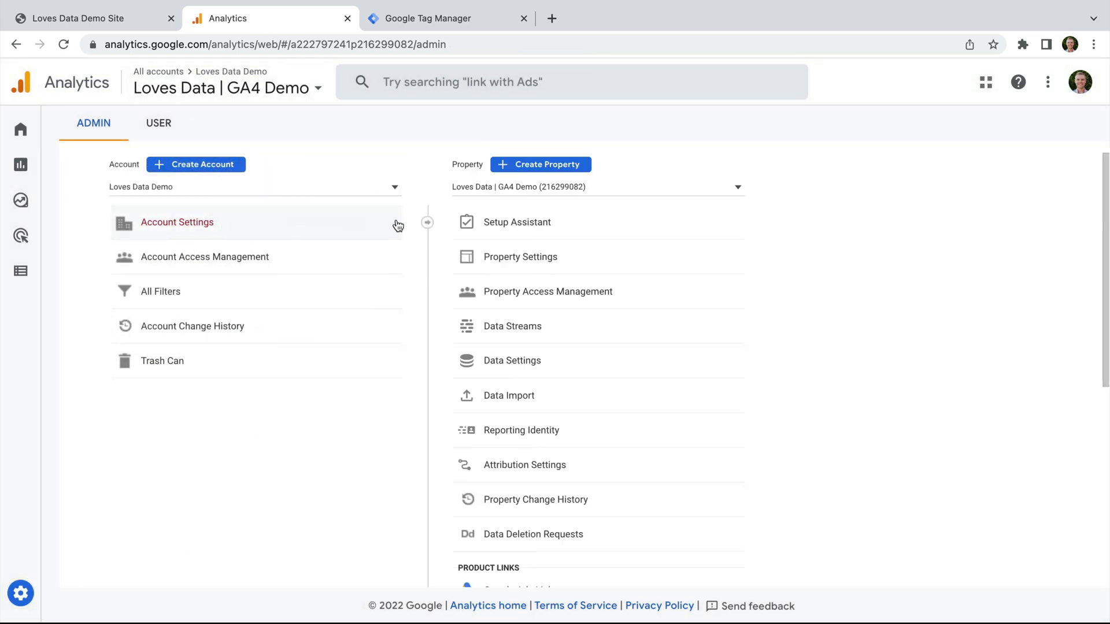
left_click(593, 186)
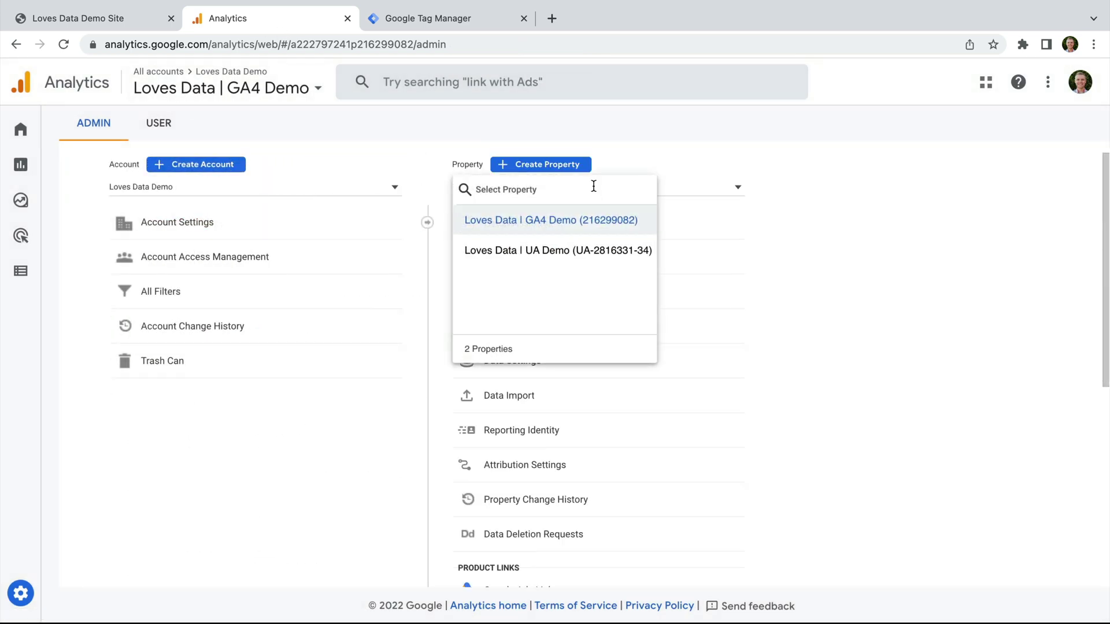
left_click(589, 250)
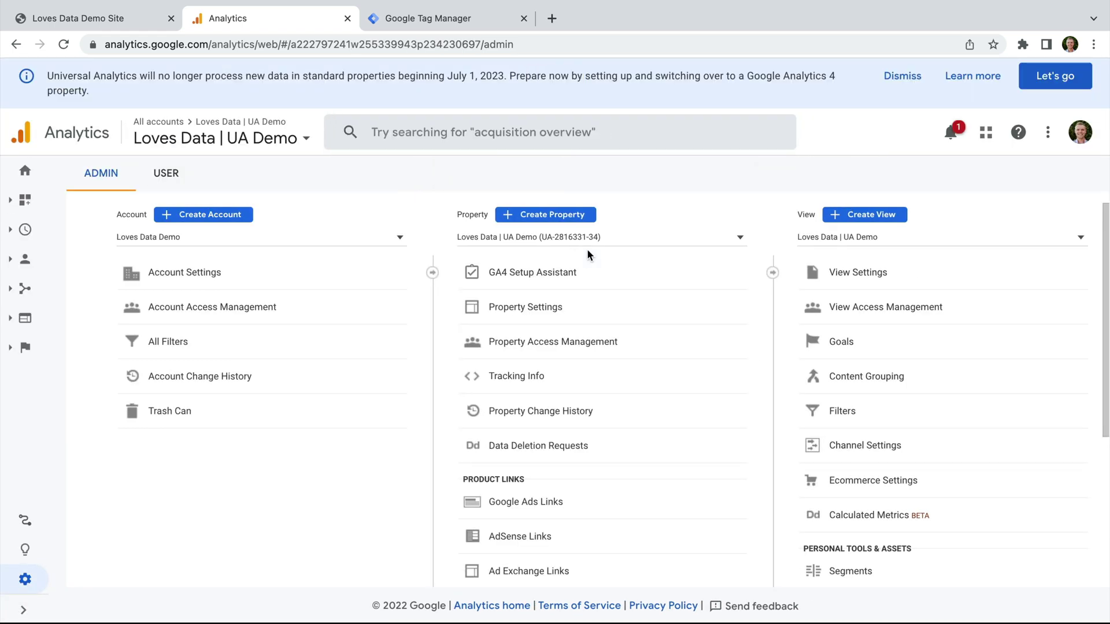
left_click(581, 305)
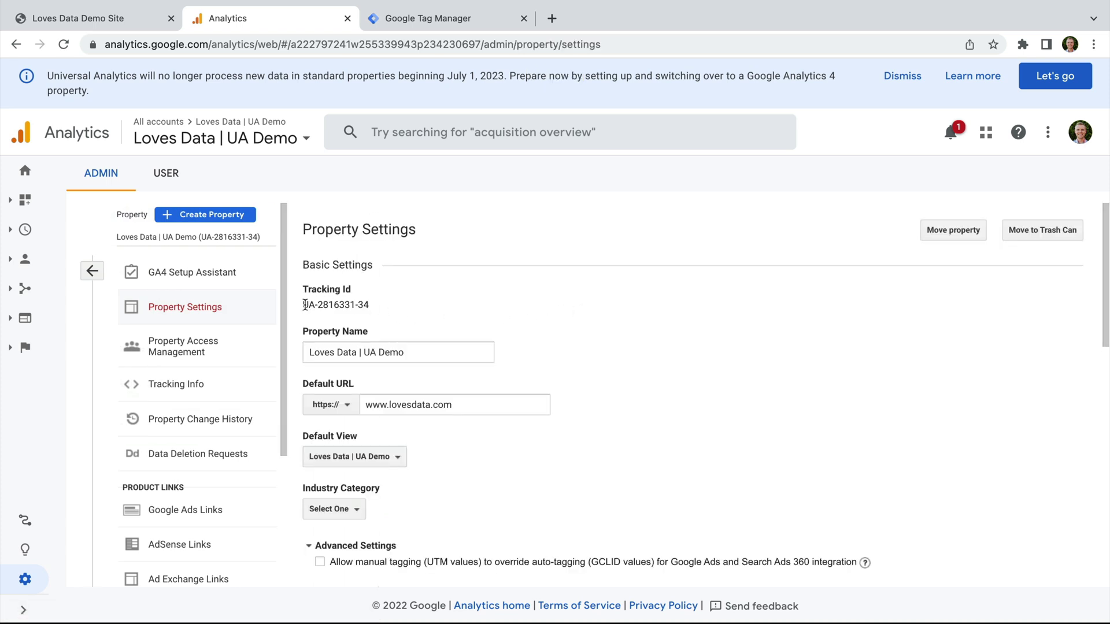
left_click_drag(305, 305, 371, 308)
key("super+c")
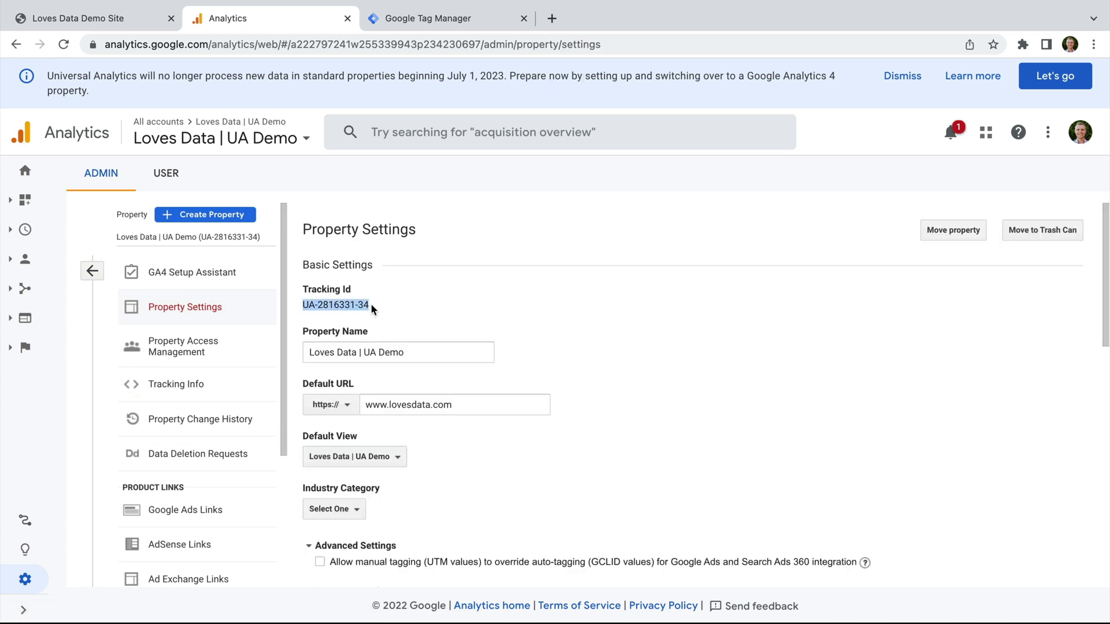
left_click(507, 26)
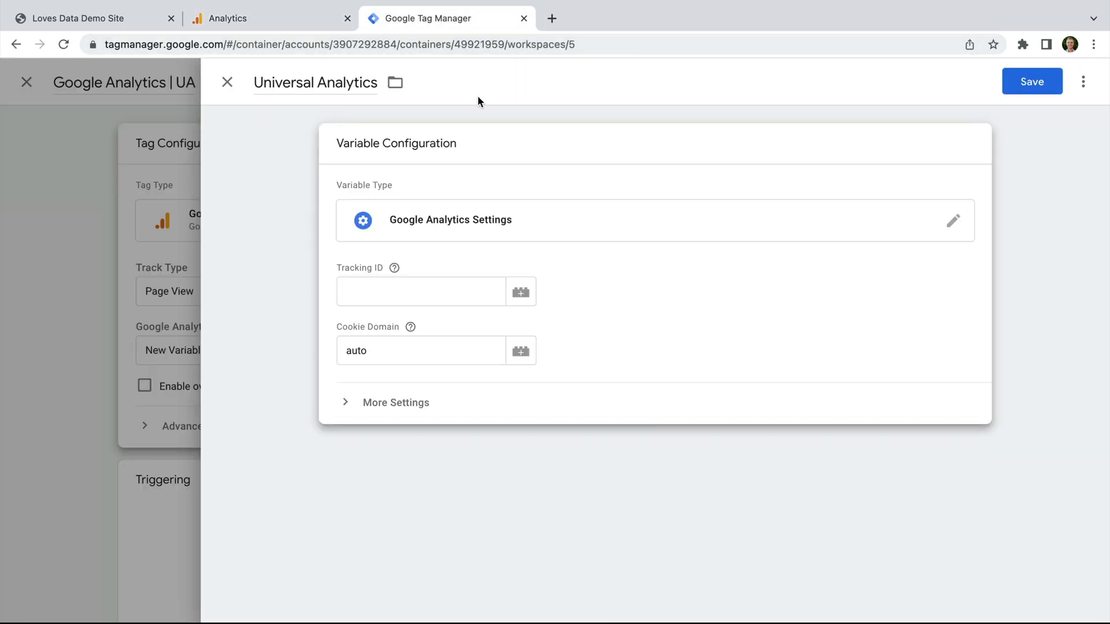
Step: Paste UA-2816331-34 as the variable's Tracking ID and save the variable
left_click(406, 291)
key("super+v")
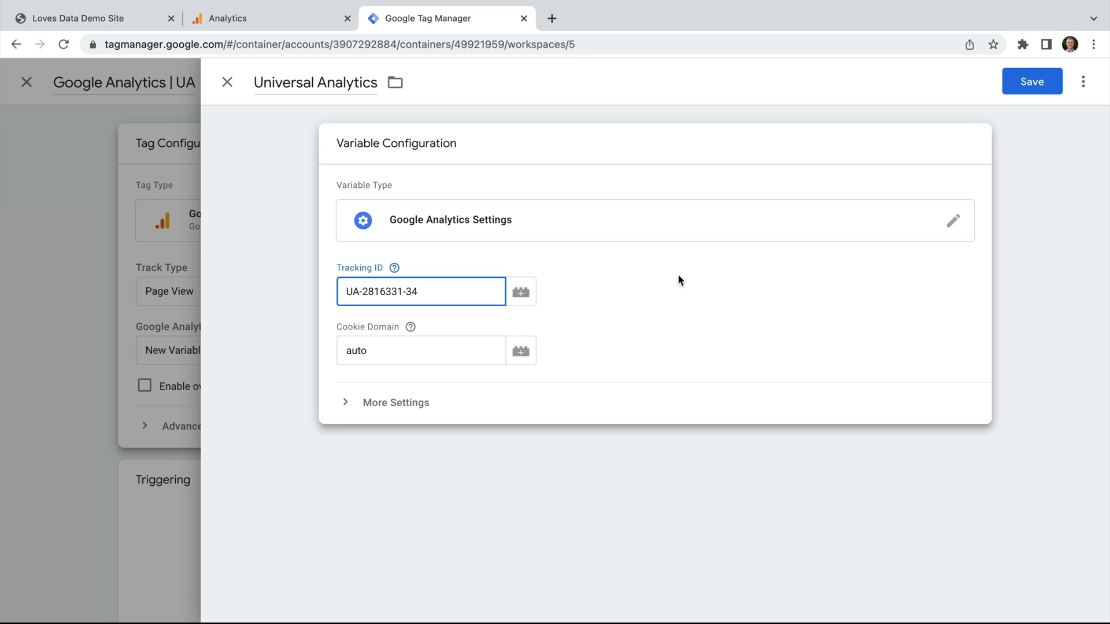
left_click(1058, 84)
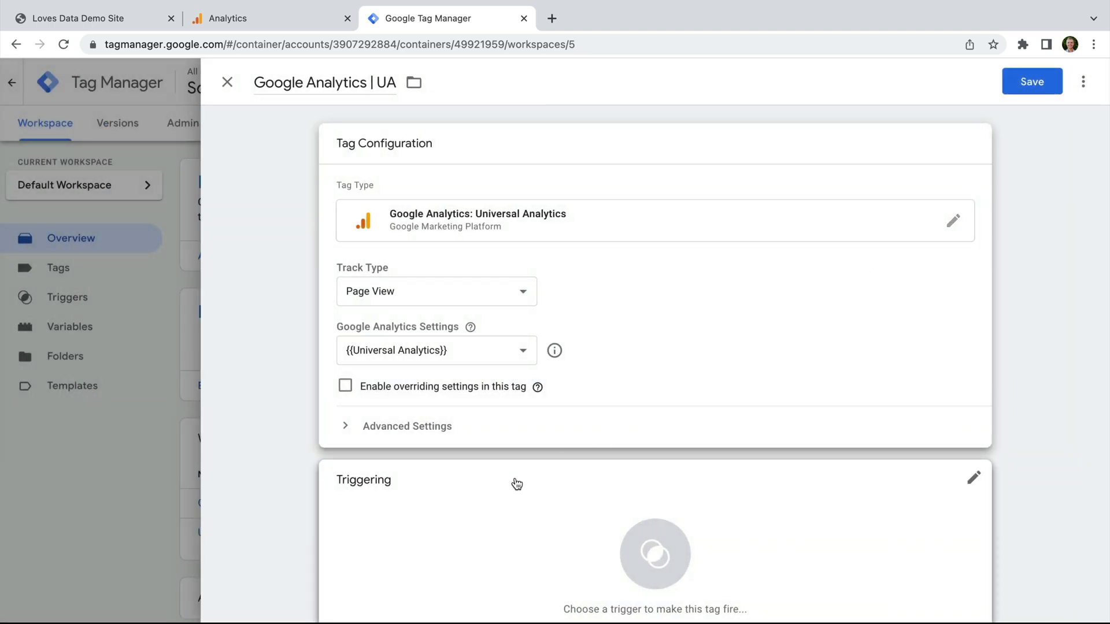
Step: Set the UA tag to fire on All Pages and save it
left_click(515, 484)
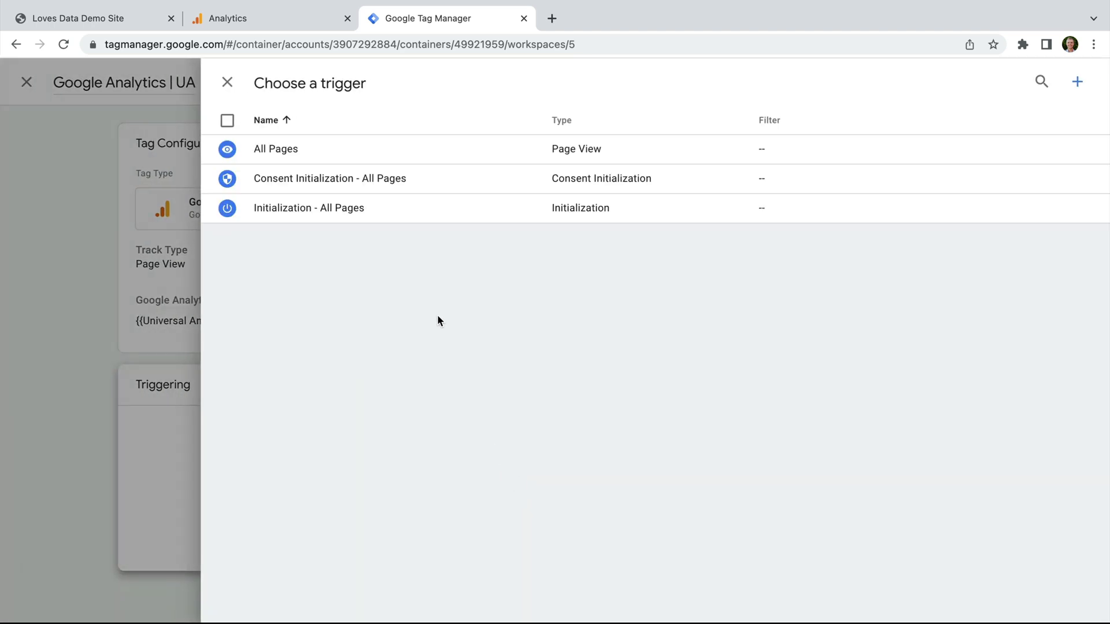
left_click(369, 158)
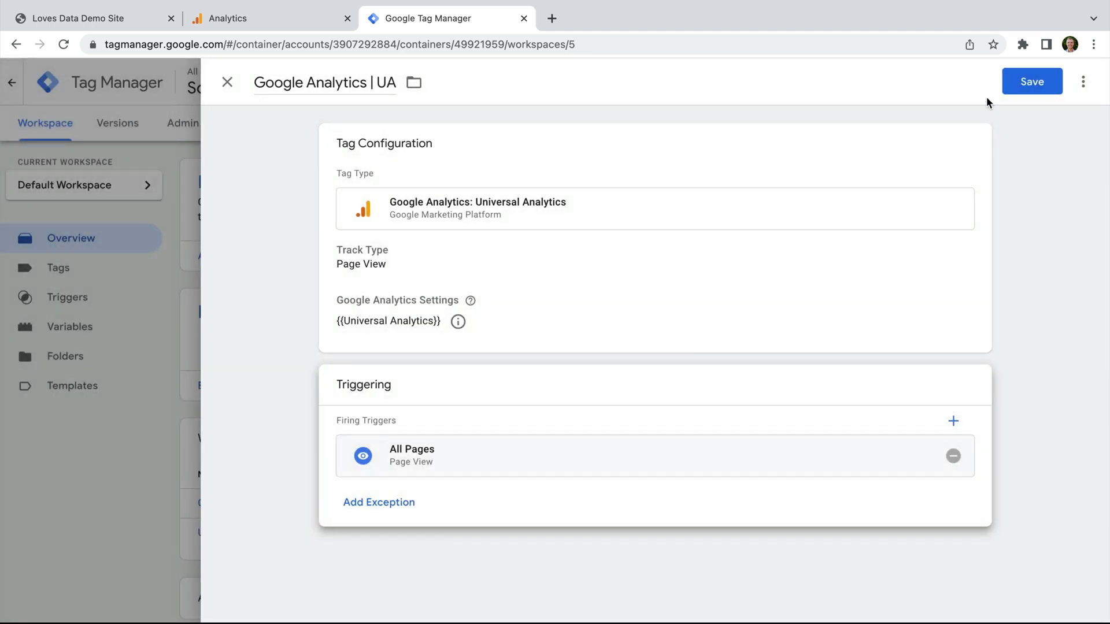
left_click(1032, 84)
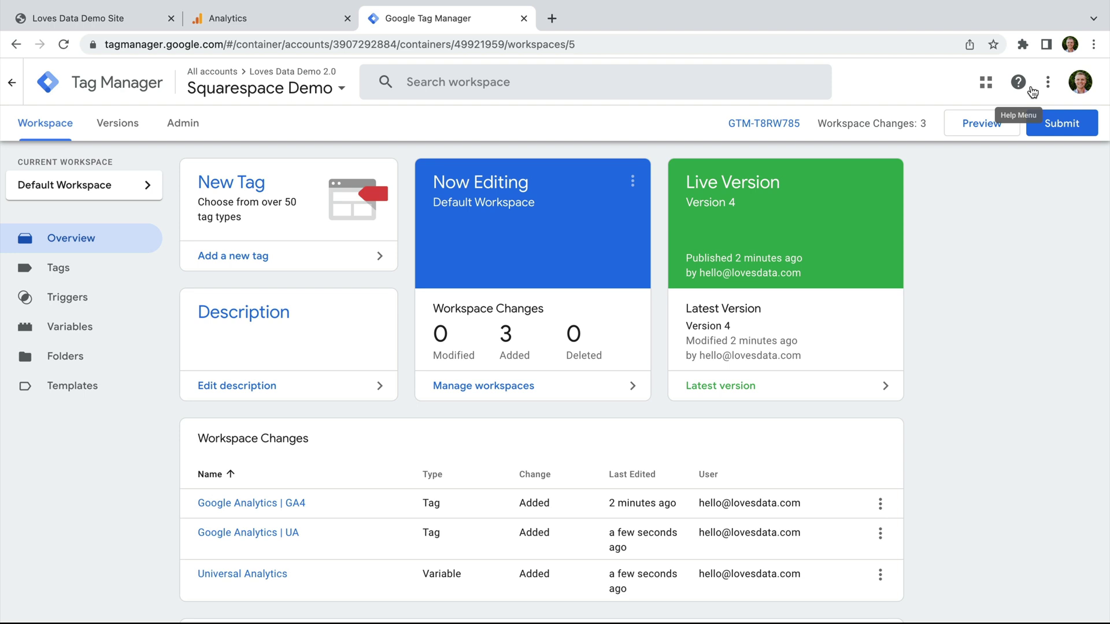
left_click(974, 132)
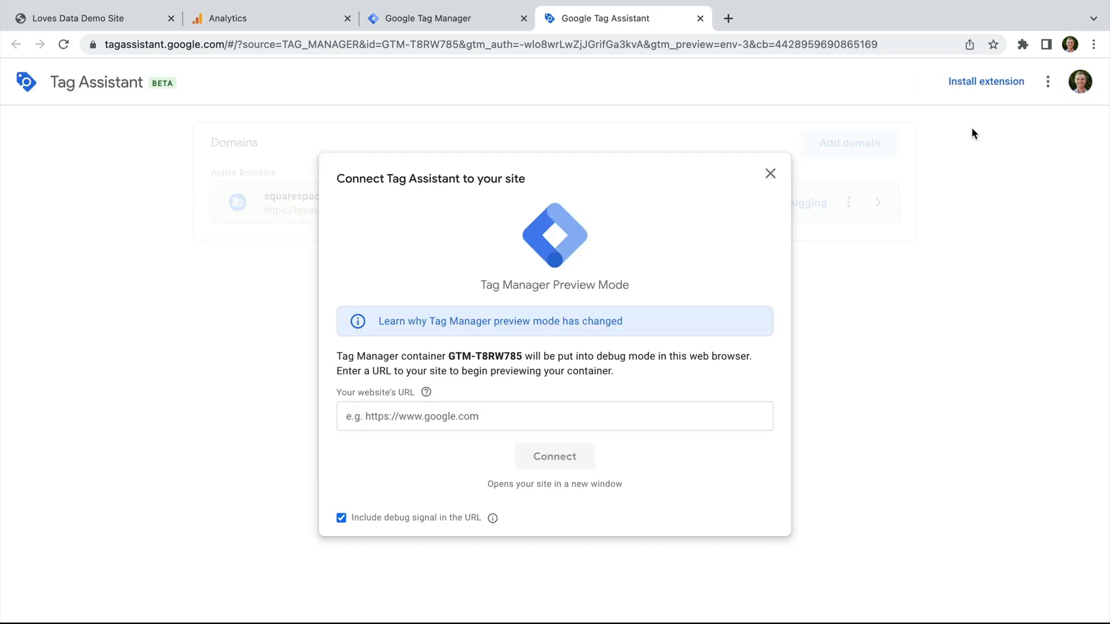
Step: Connect Tag Assistant preview to the Squarespace demo site and confirm GA4 and UA each fired once
left_click(501, 408)
type("https://hypersphere-aardvark-edd.squarespace.com")
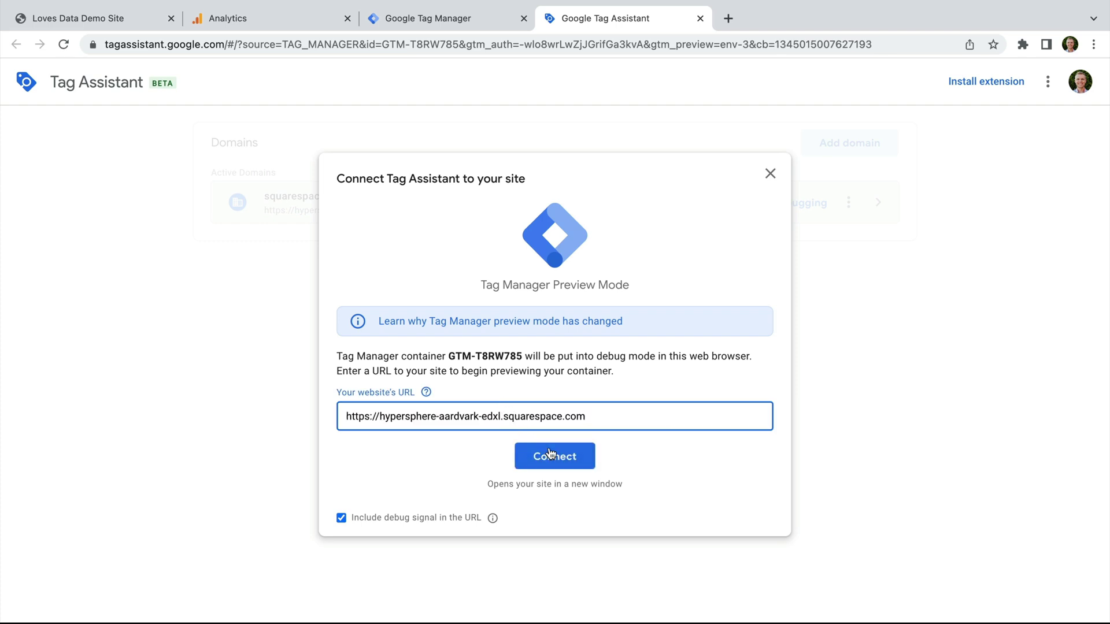
left_click(554, 456)
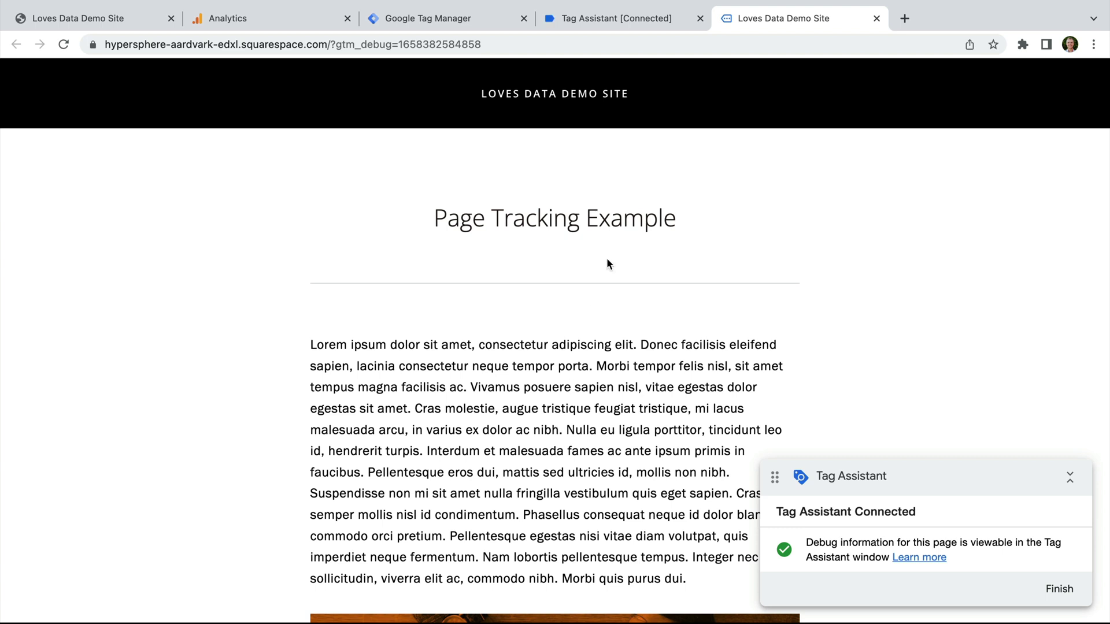
left_click(644, 19)
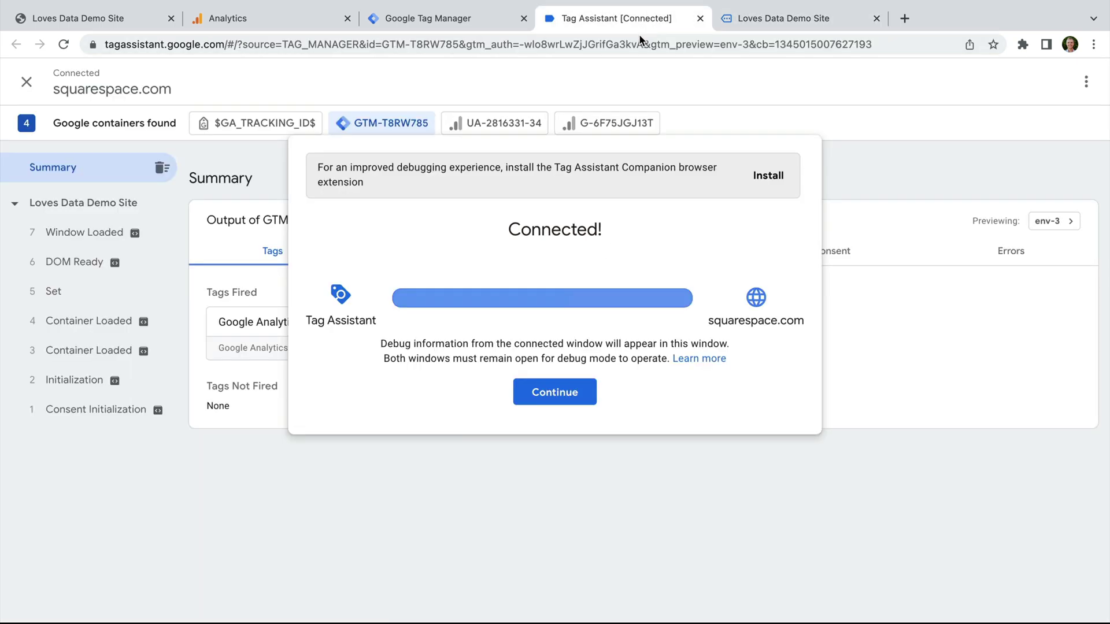
left_click(550, 395)
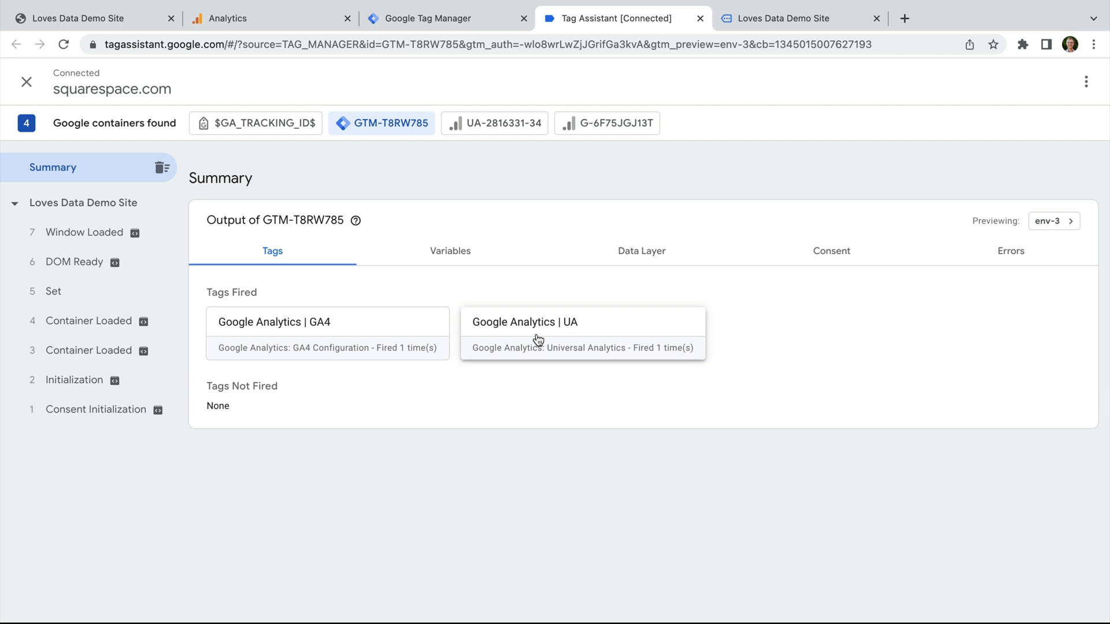
left_click(473, 18)
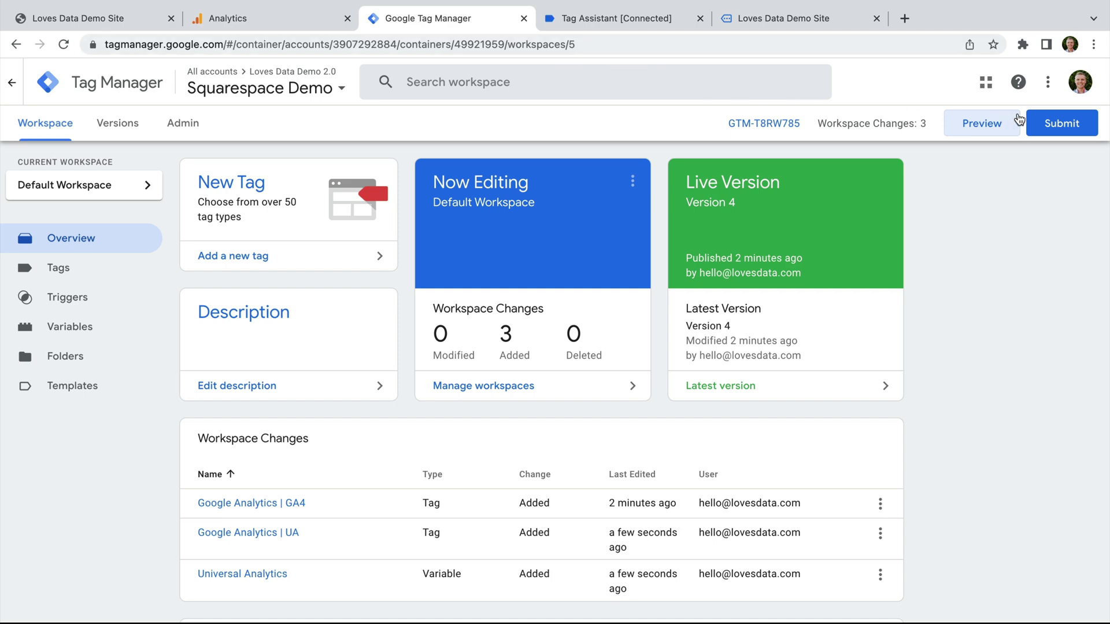
Step: Submit and publish the workspace as Version 5, 'Added Google Analytics'
left_click(1050, 123)
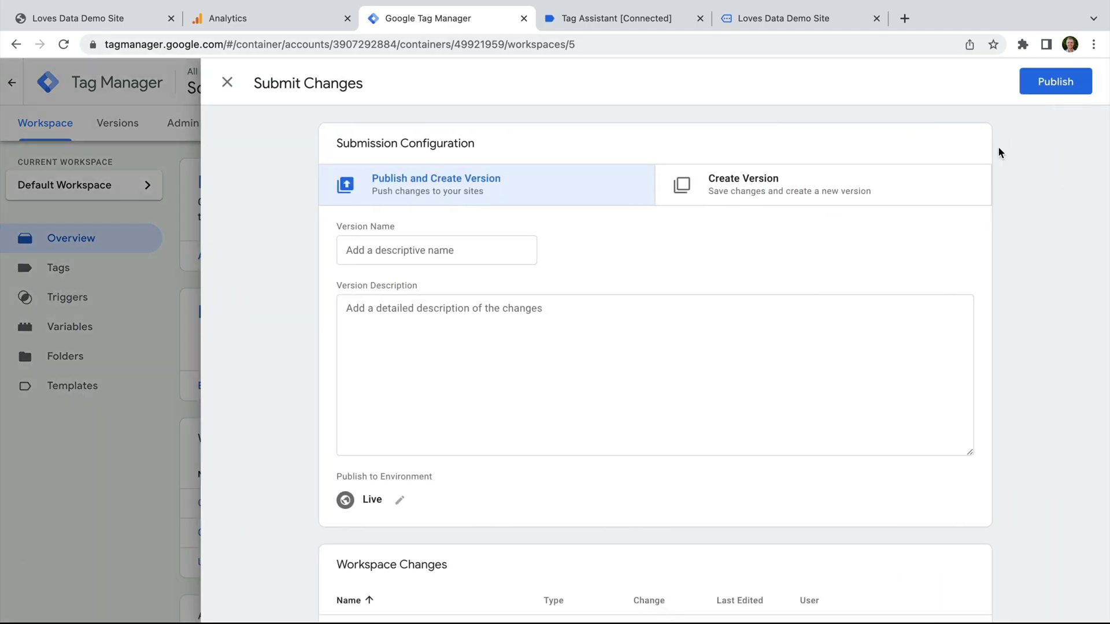
left_click(478, 255)
type("Adde")
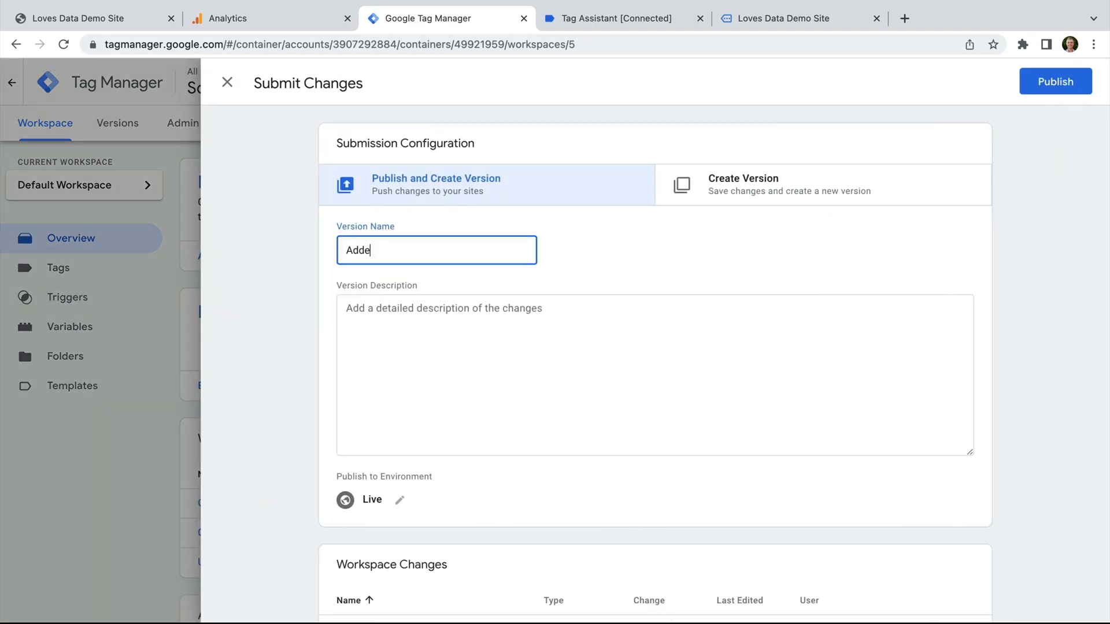
type("d Google Analytics")
left_click(1053, 82)
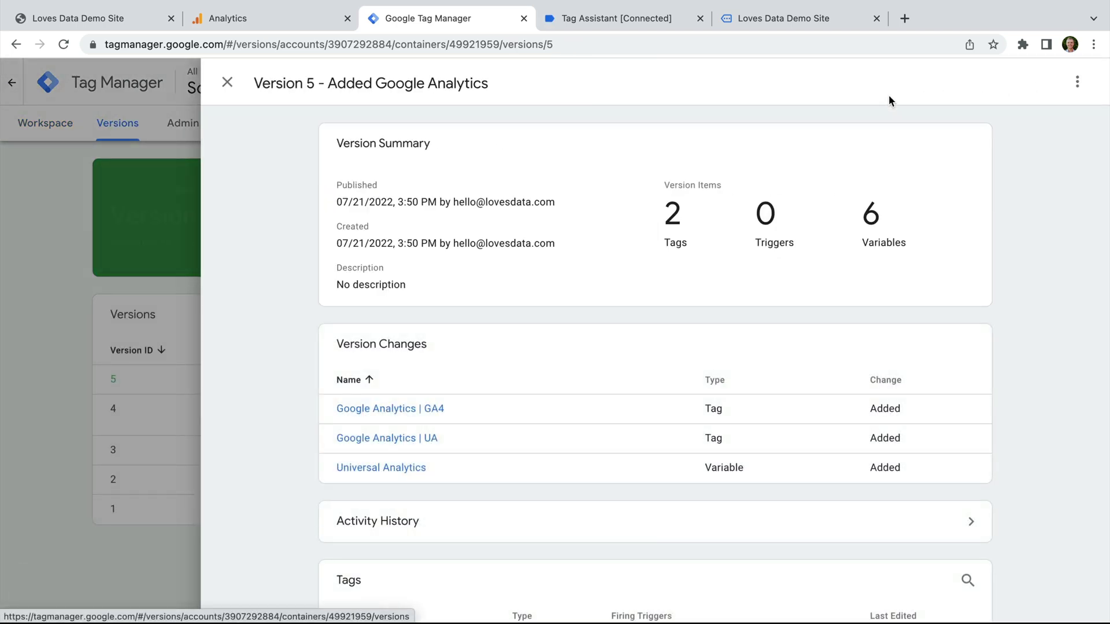
left_click(228, 82)
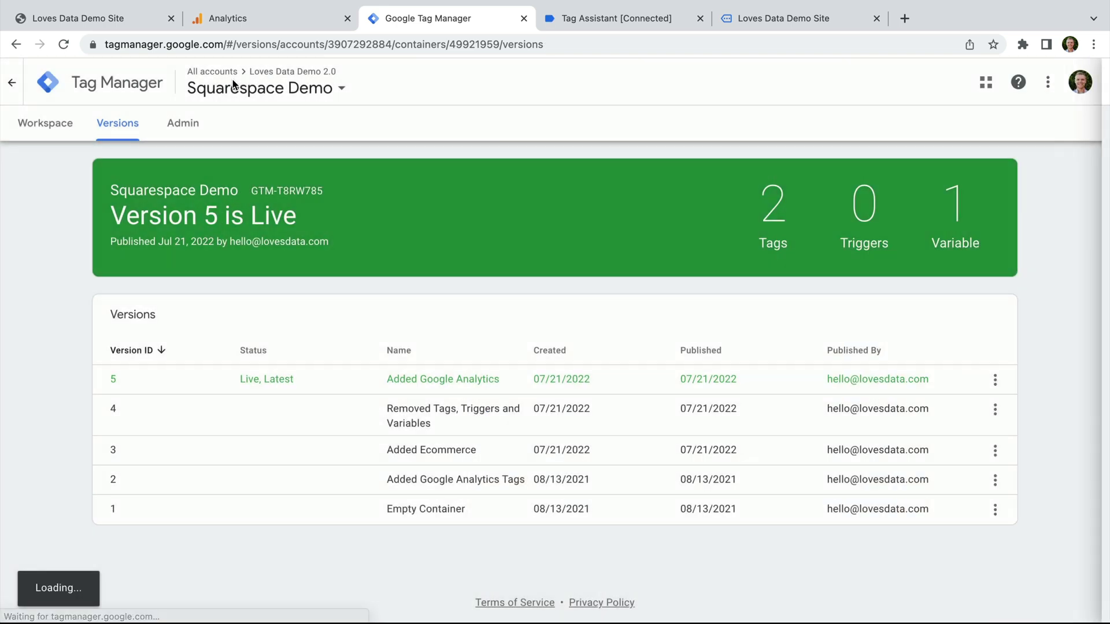
left_click(65, 131)
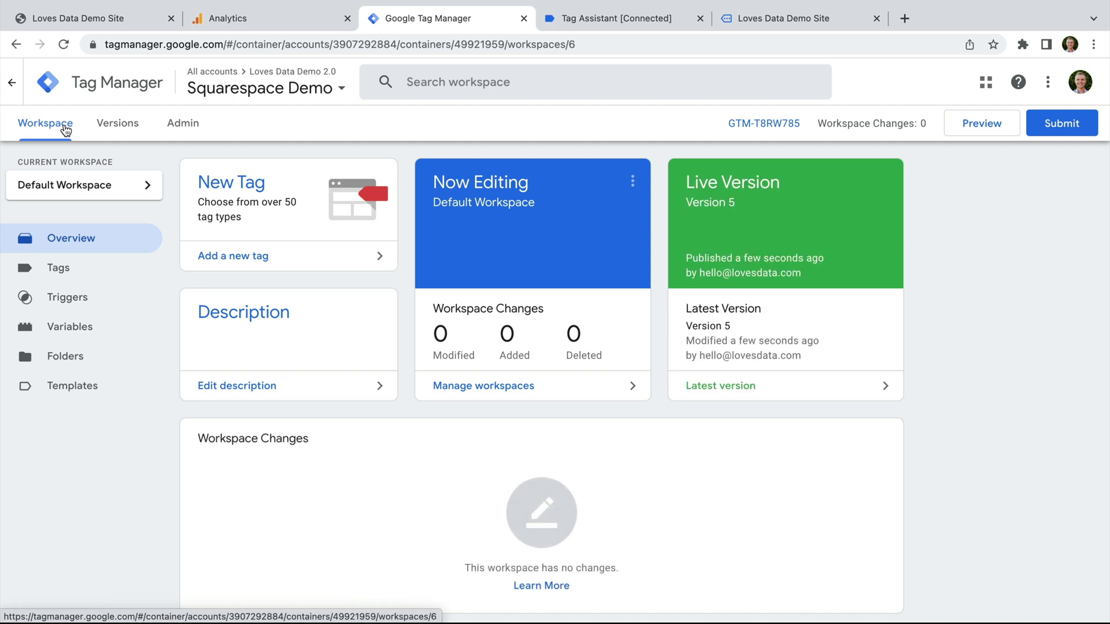
Step: Delete G-6F75JGJ13T and UA-2816331-34 from Squarespace's External API Keys and save
left_click(134, 16)
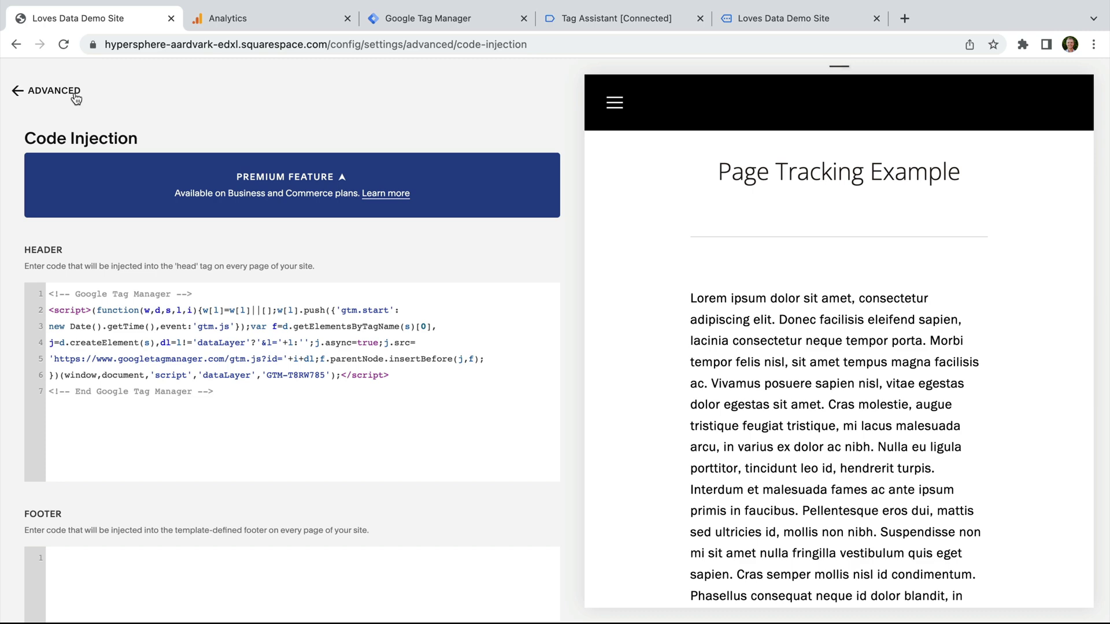
left_click(74, 93)
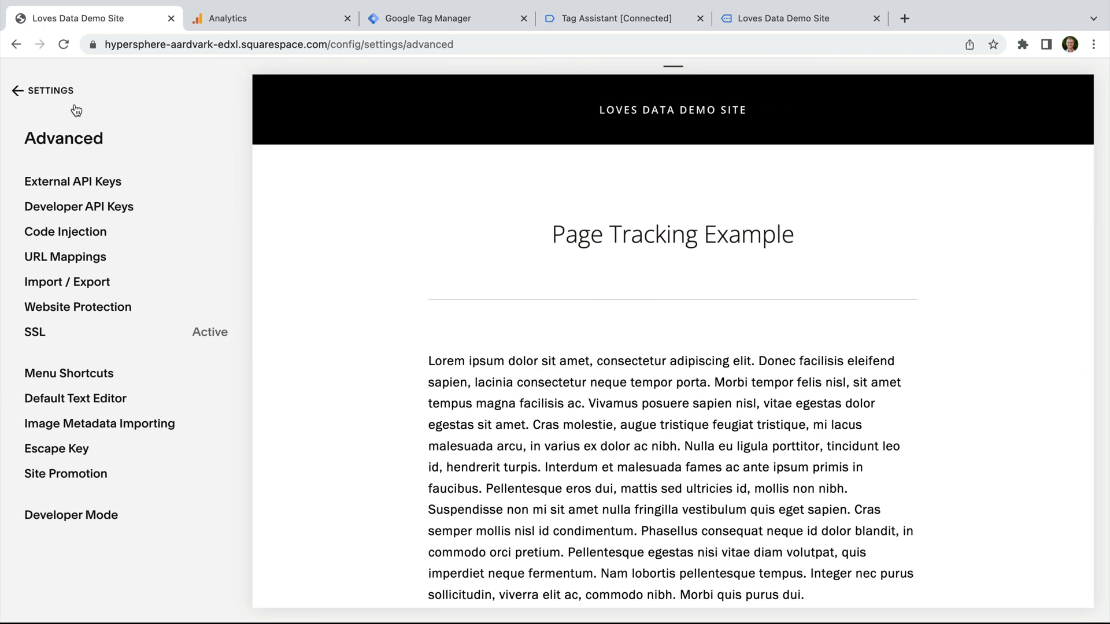
left_click(100, 183)
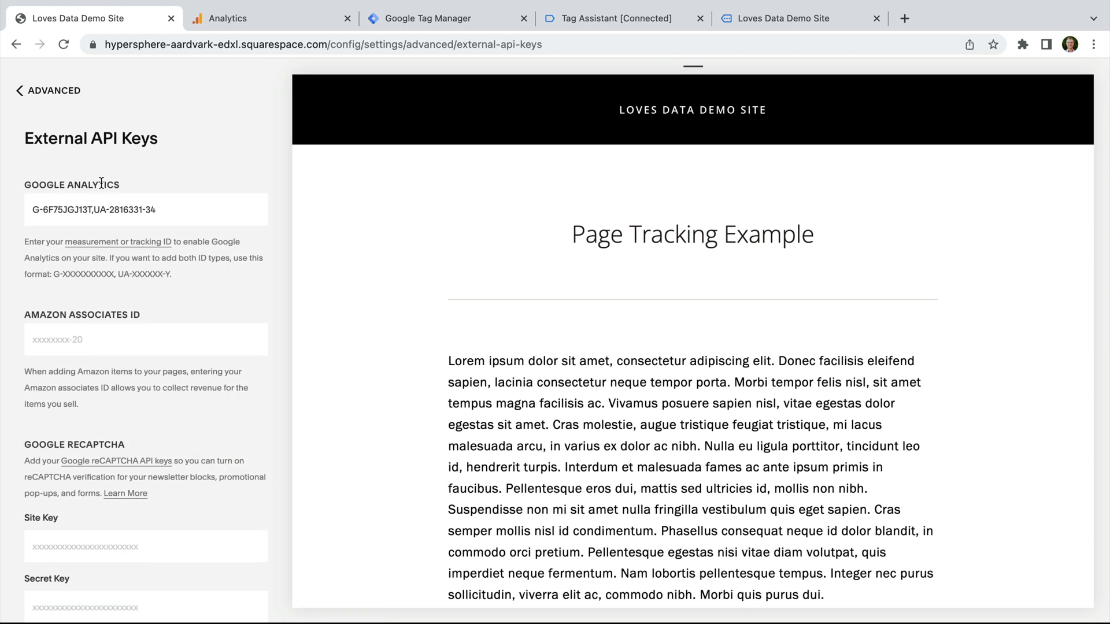
left_click_drag(164, 211, 30, 211)
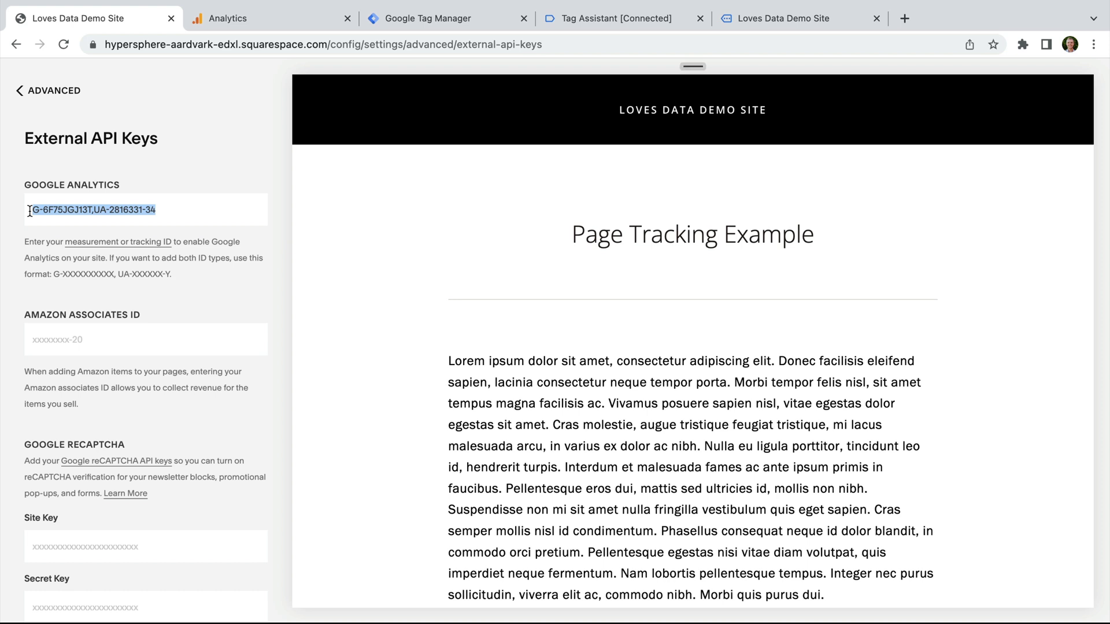
key("BackSpace")
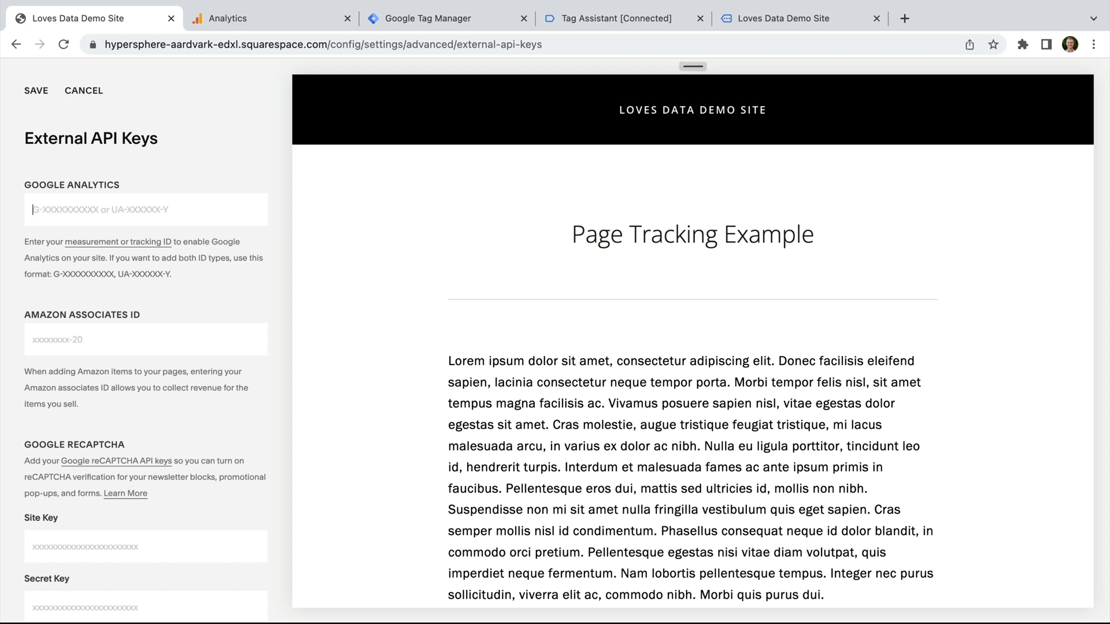
left_click(46, 90)
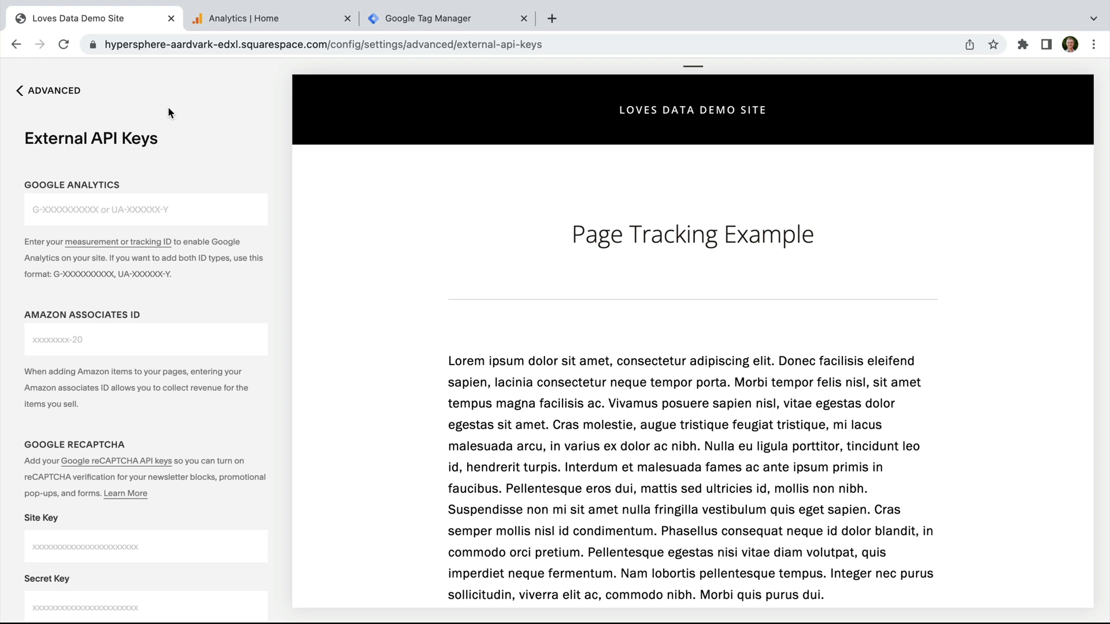
Step: Paste the dataLayer purchase script into Code Injection's Order Confirmation Page box
left_click(70, 93)
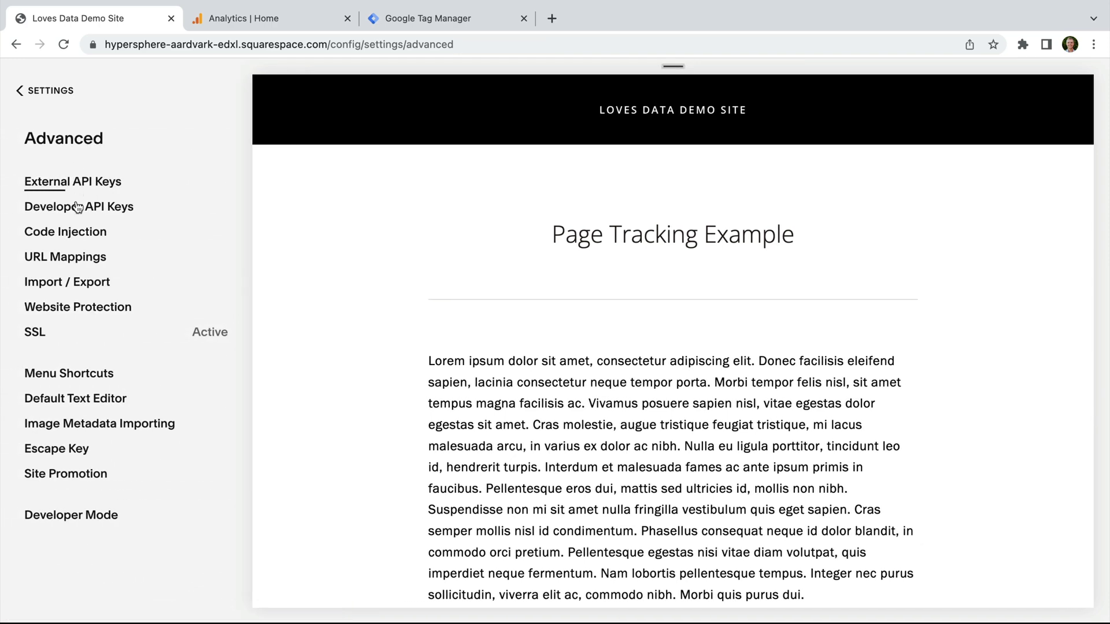
left_click(86, 239)
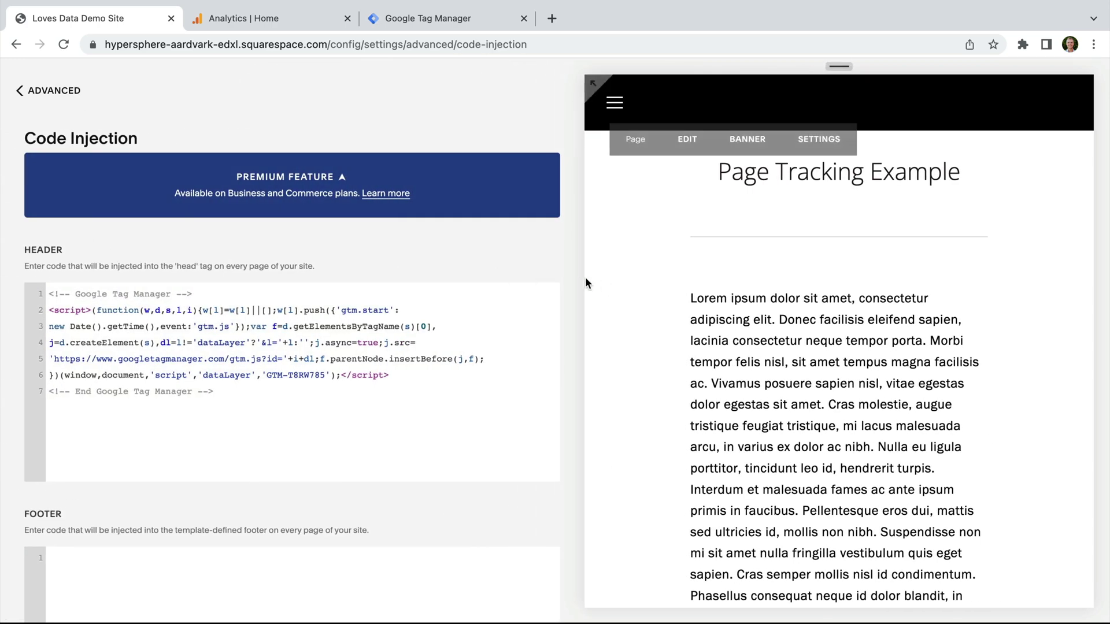
scroll(570, 276, "down", 3)
scroll(570, 277, "down", 10)
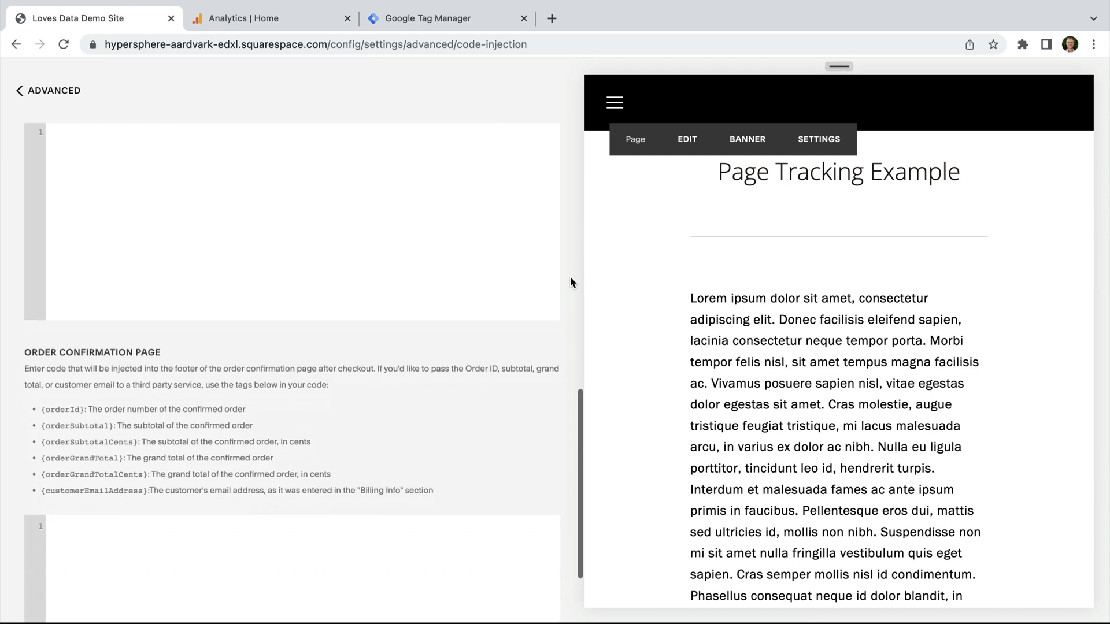
left_click_drag(24, 239, 167, 245)
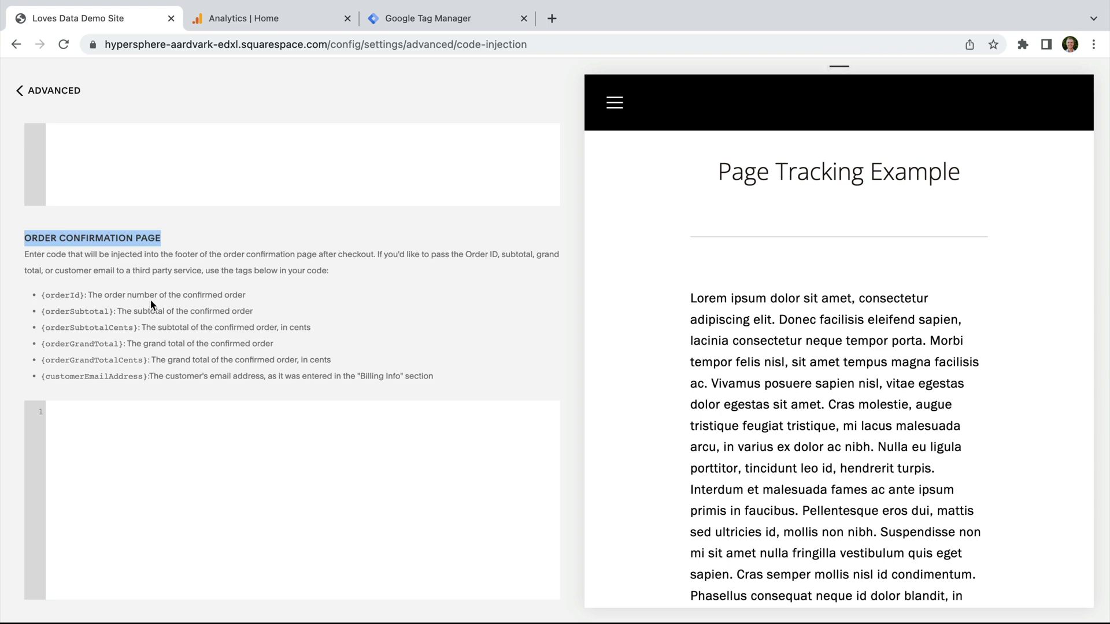
left_click(103, 296)
left_click_drag(41, 296, 83, 295)
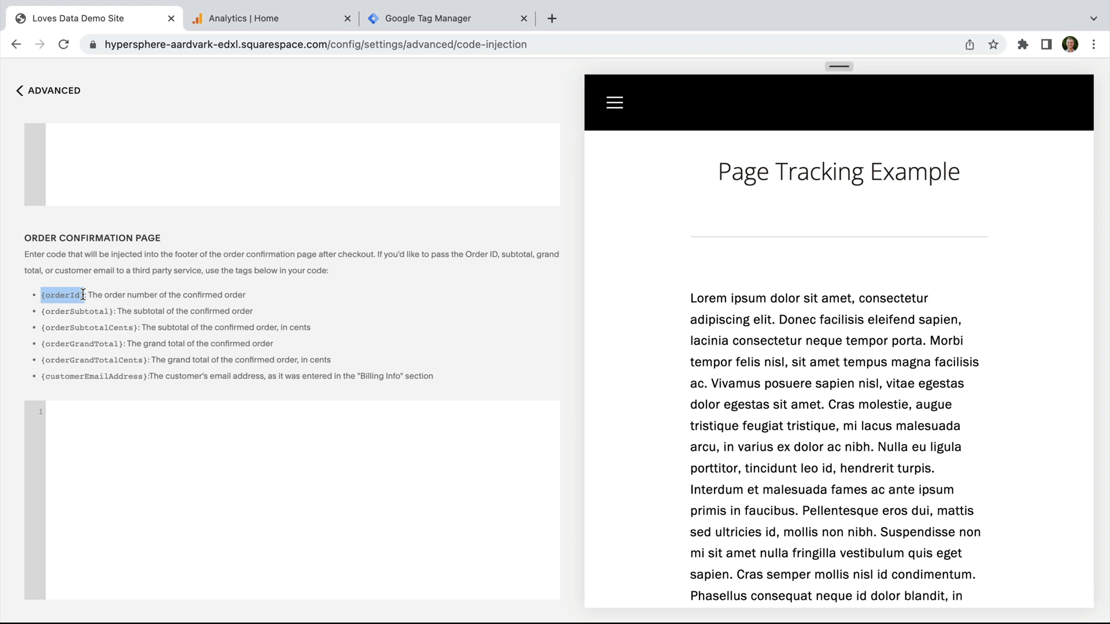
left_click_drag(83, 295, 86, 301)
left_click(86, 320)
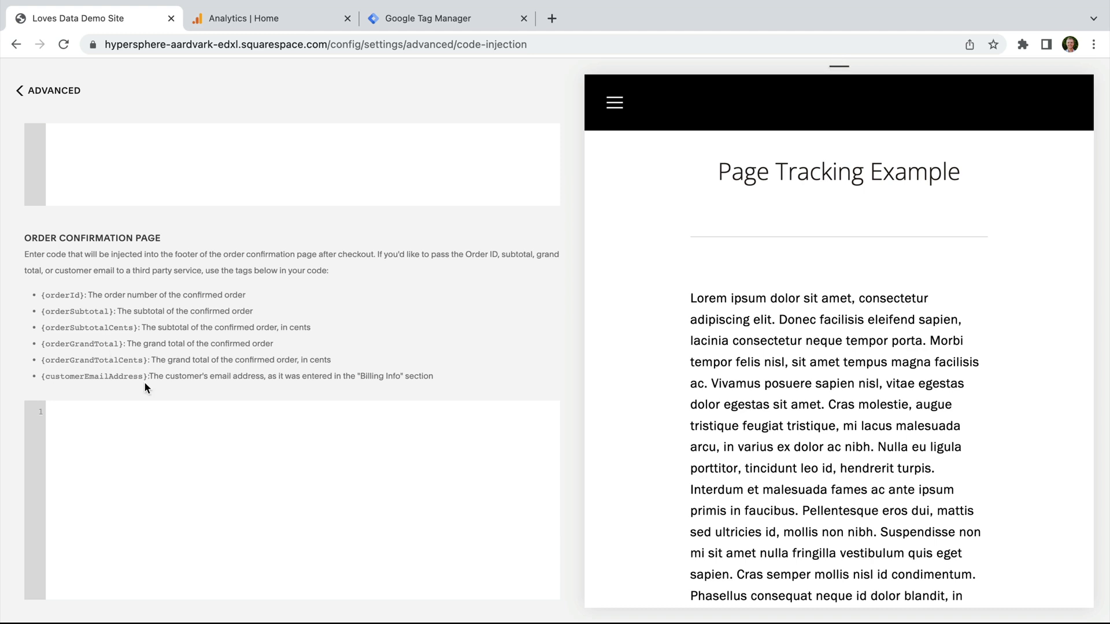
type("<script> dataLayer.push({ ecommerce: null }); dataLayer.push({   event: \"purchase\",   ecommerce: {       transaction_id: \"{orderId}\",       value: {orderGrandTotal},       currency: \"USD\"   } }); </script>")
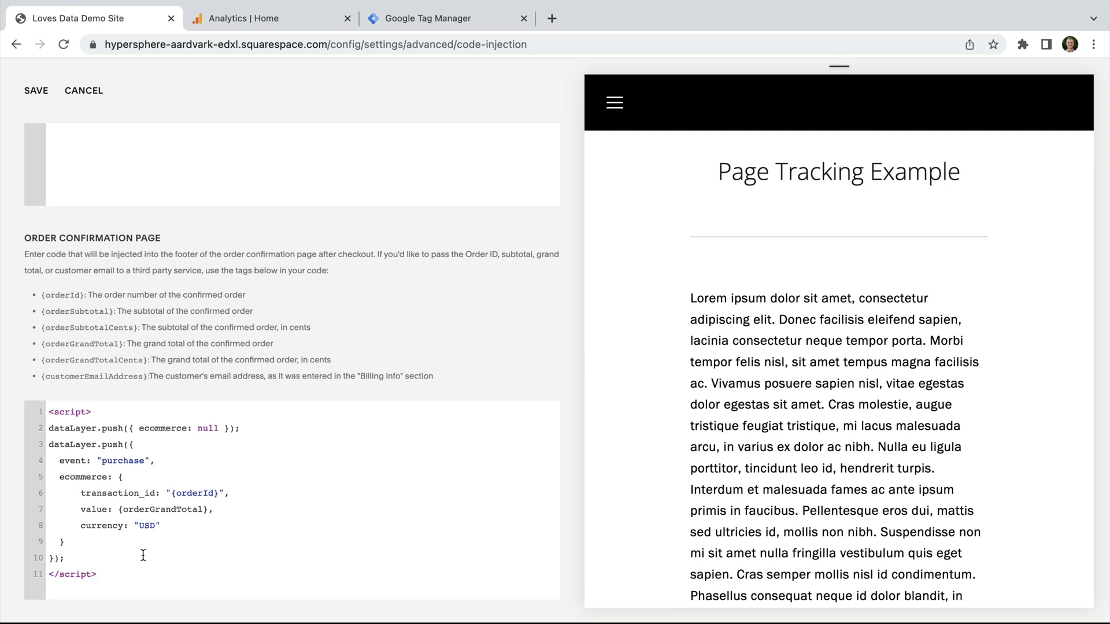
Step: Delete the dataLayer purchase script from the Order Confirmation Page code box
left_click(76, 487, "shift")
left_click_drag(76, 487, 47, 404)
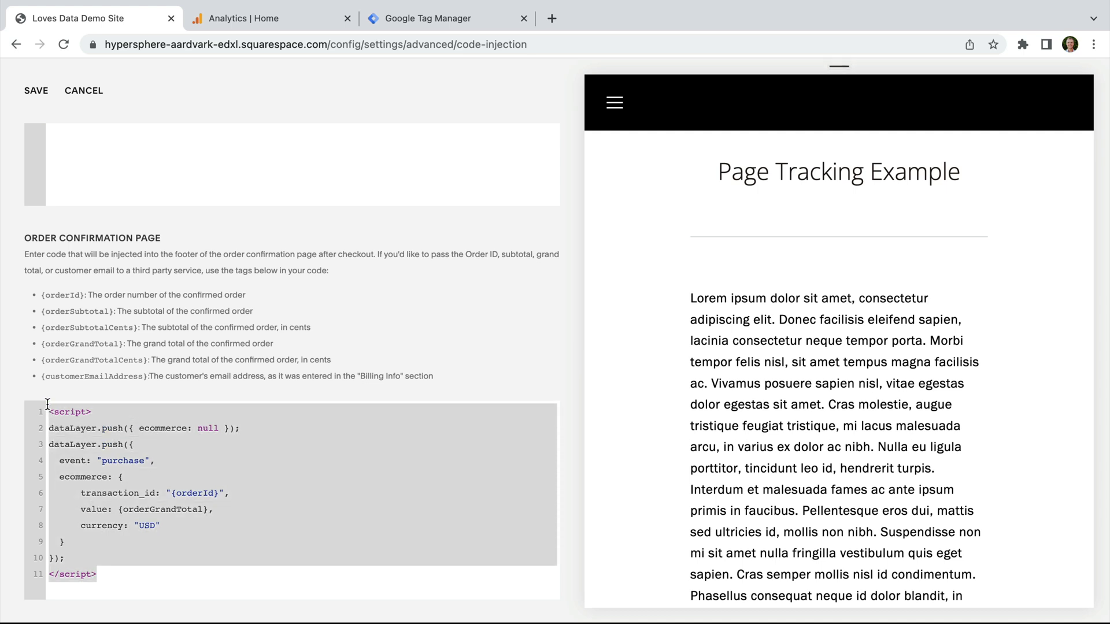
key("BackSpace")
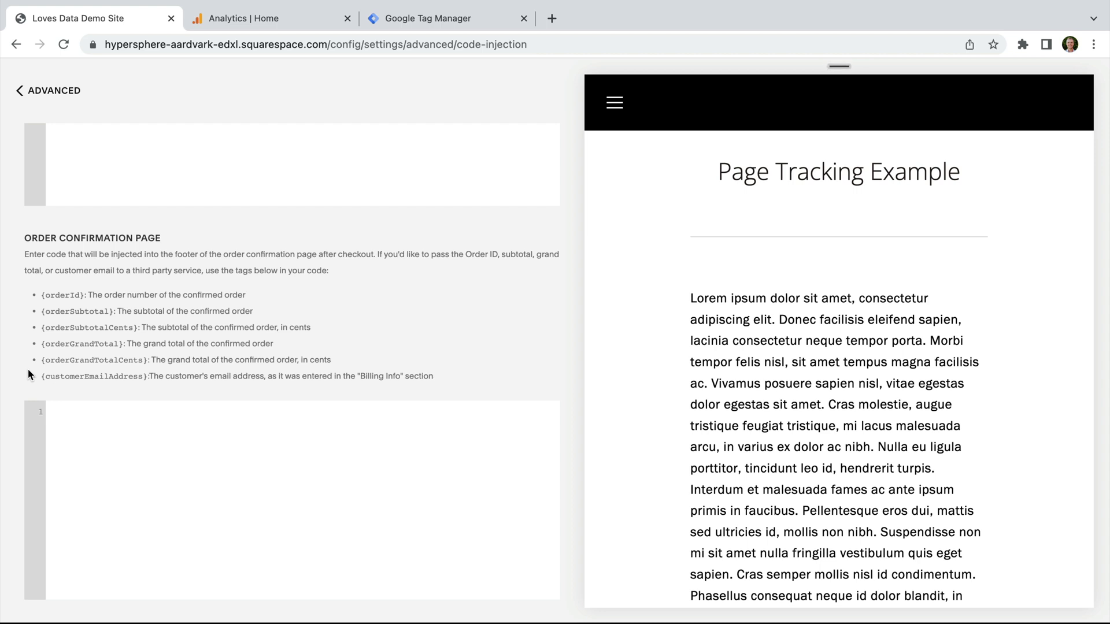
scroll(27, 370, "up", 10)
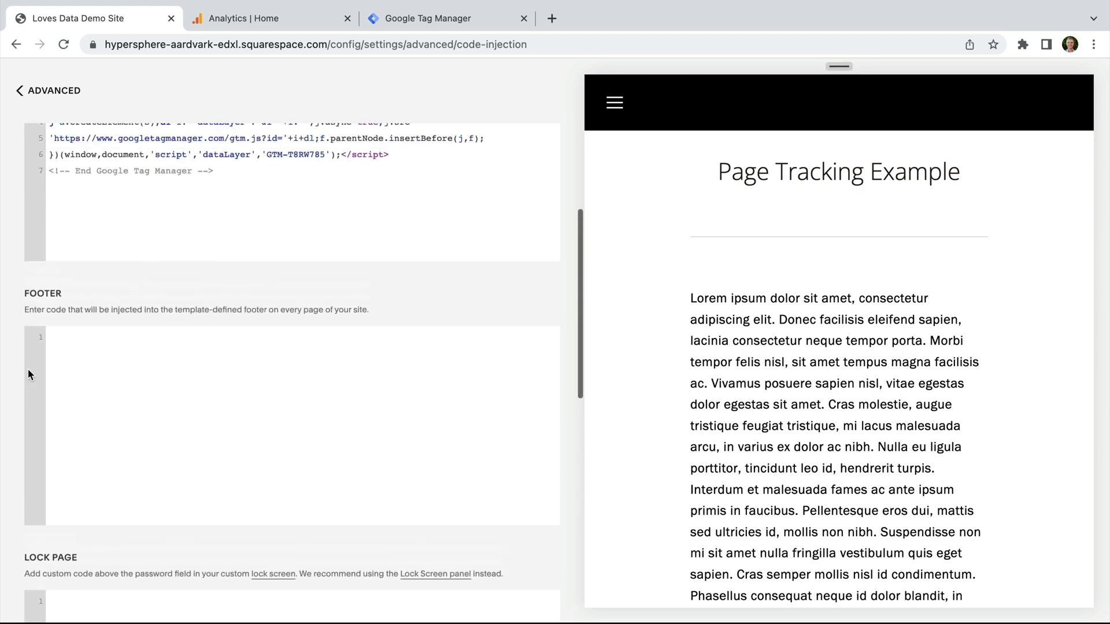
scroll(28, 369, "up", 5)
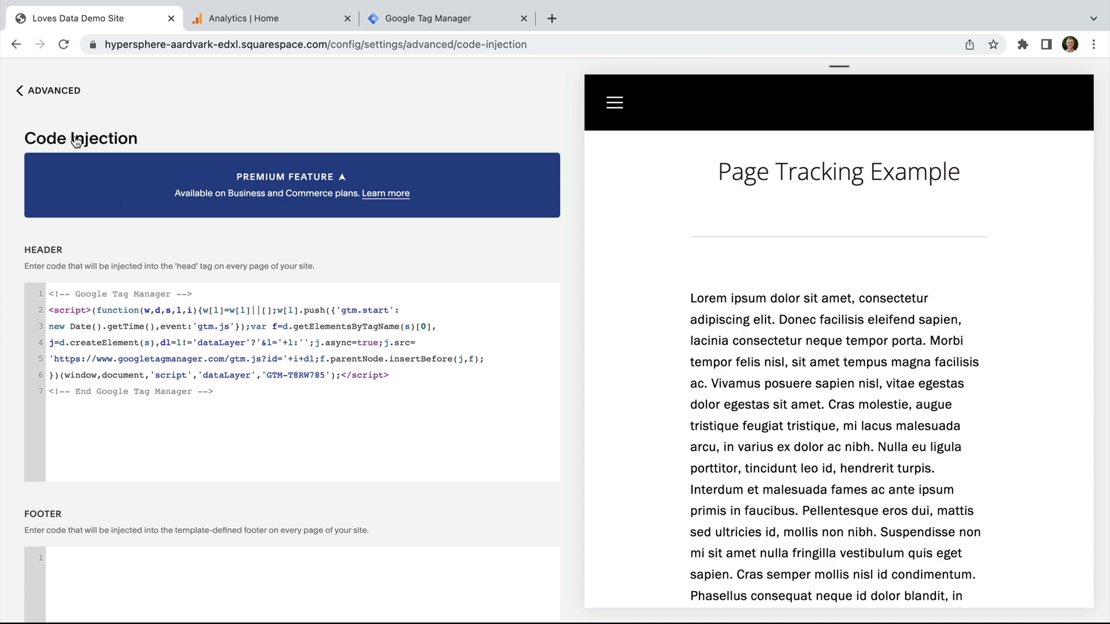
Step: Paste G-6F75JGJ13T into the Google Analytics field under External API Keys and save
left_click(64, 94)
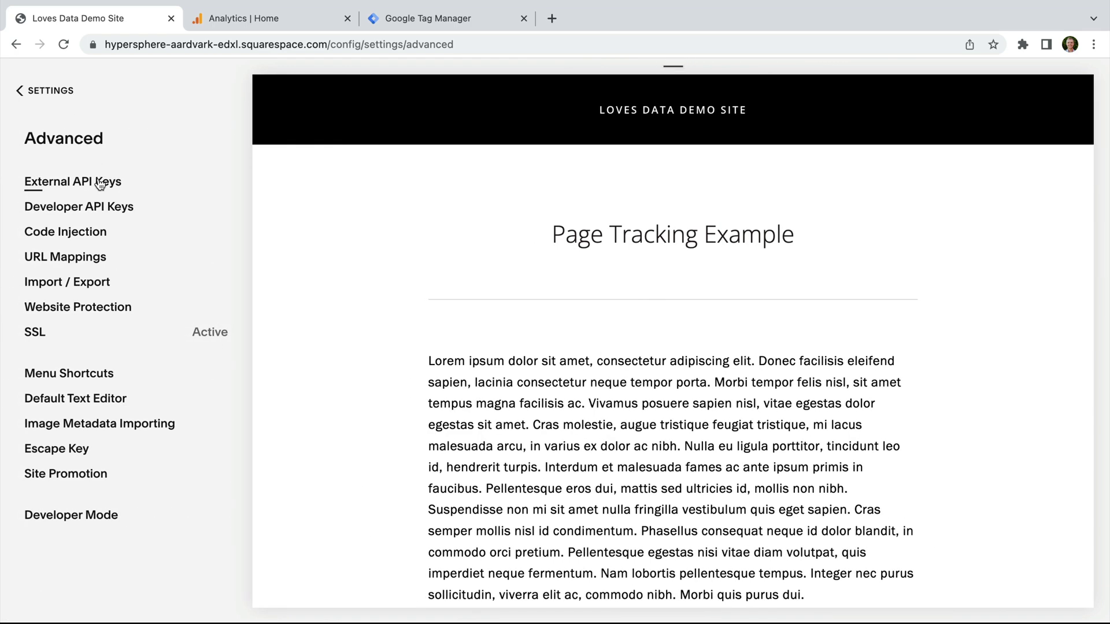
left_click(98, 184)
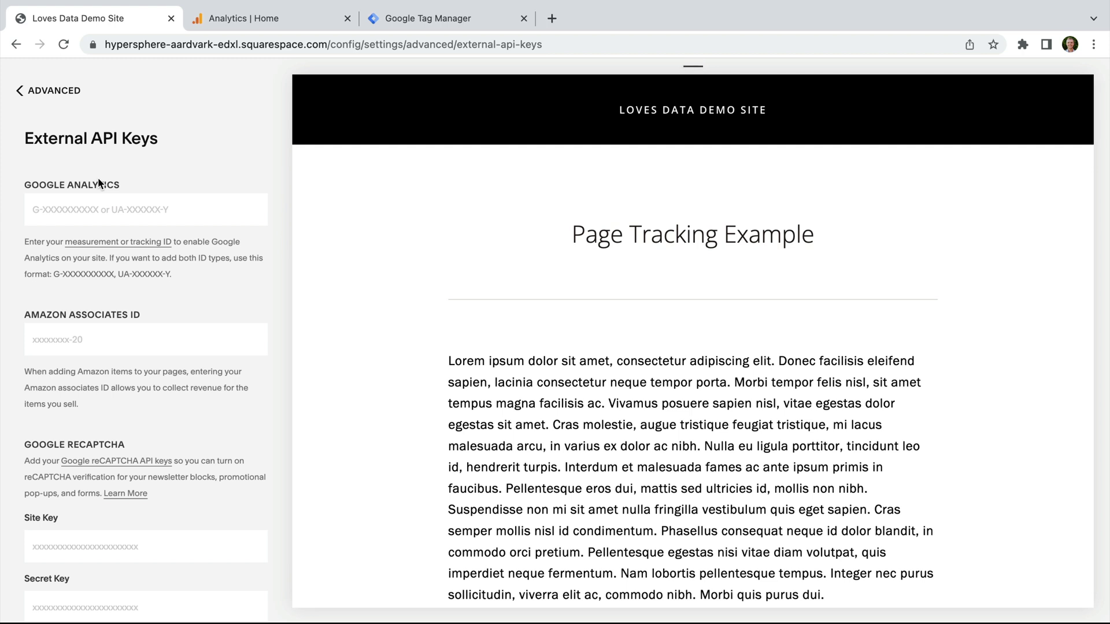
left_click(87, 208)
type("G-6F75JGJ13H")
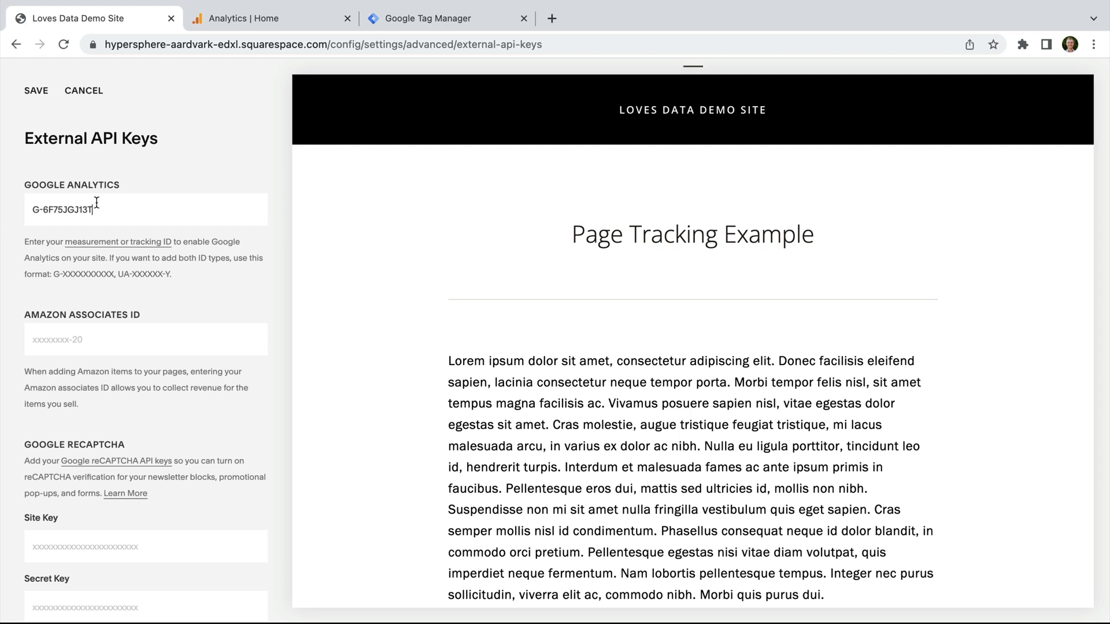
left_click(36, 93)
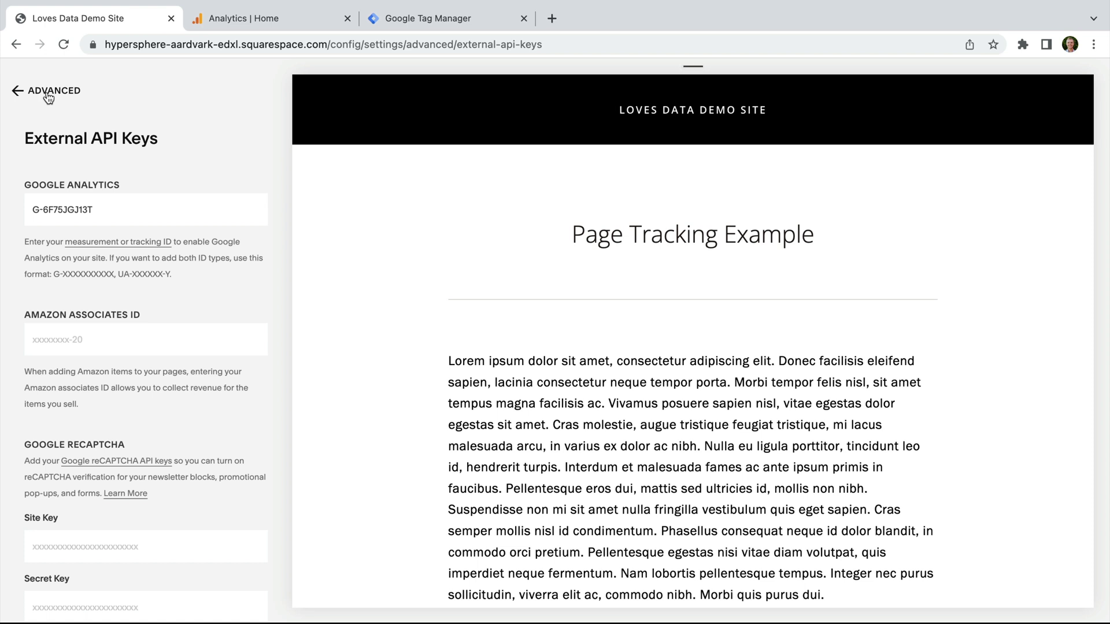
left_click(449, 18)
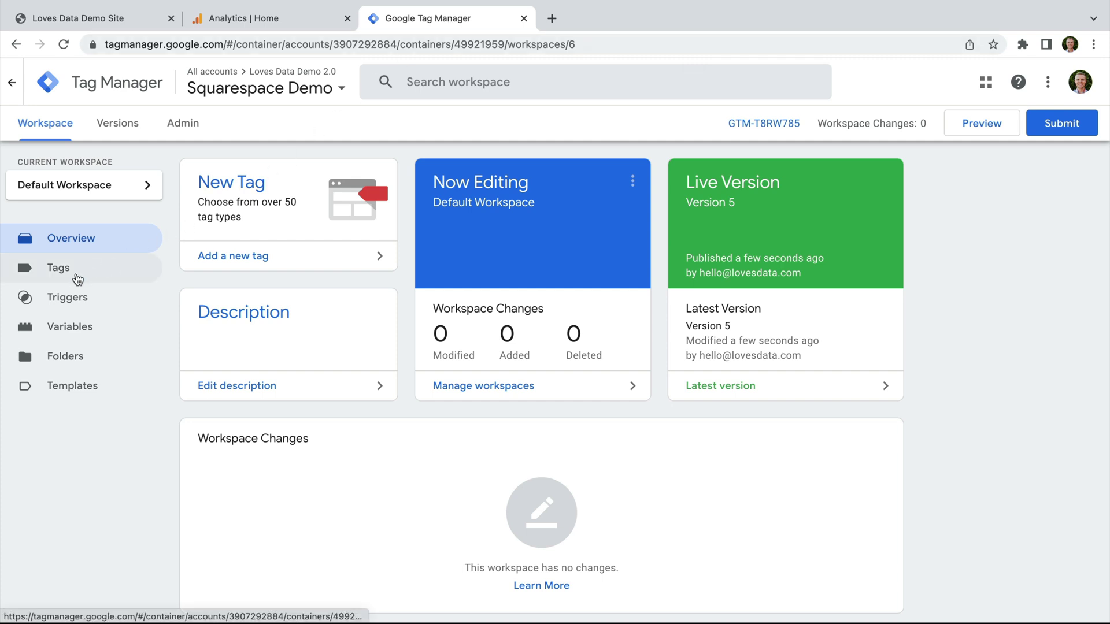
Step: Untick 'Send a page view event when this configuration loads' on the Google Analytics | GA4 tag and save
left_click(58, 268)
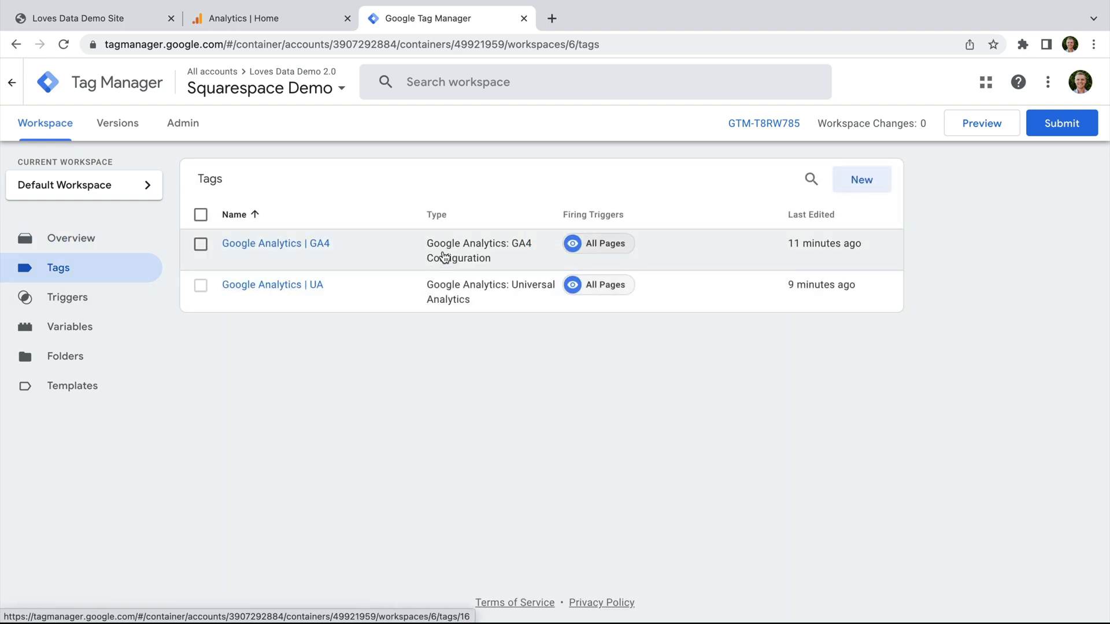
left_click(327, 245)
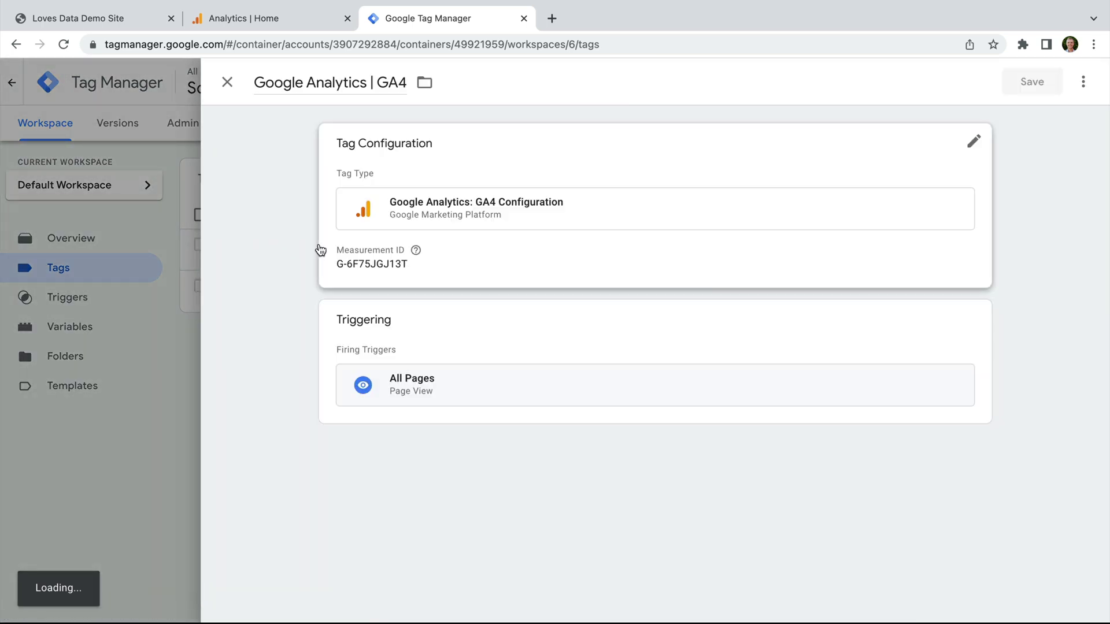
left_click(512, 170)
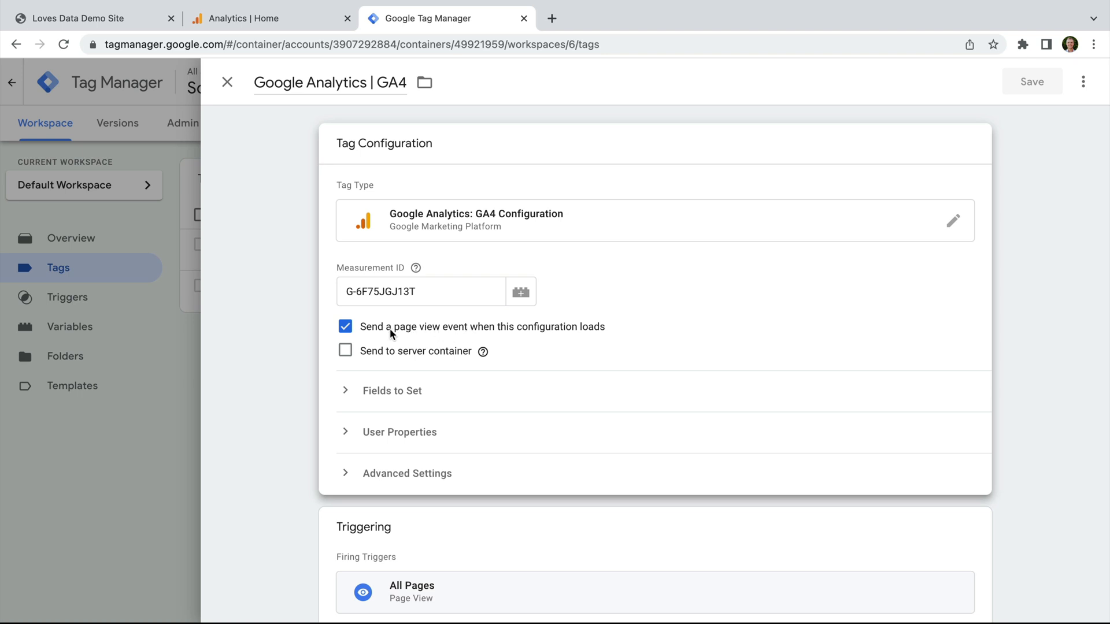
left_click(343, 327)
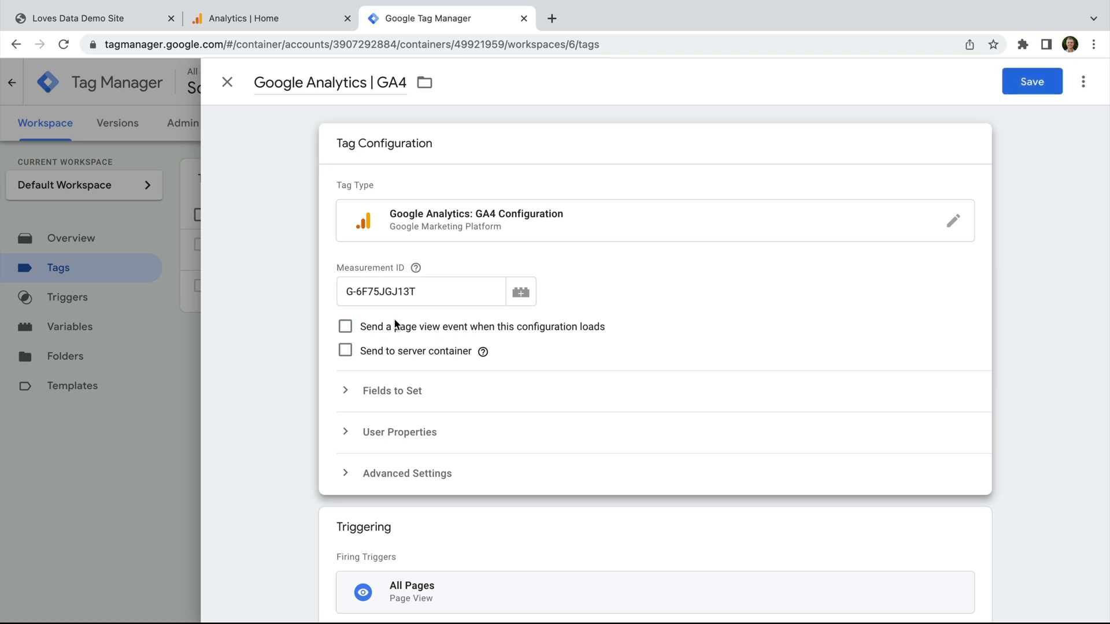
left_click(1025, 81)
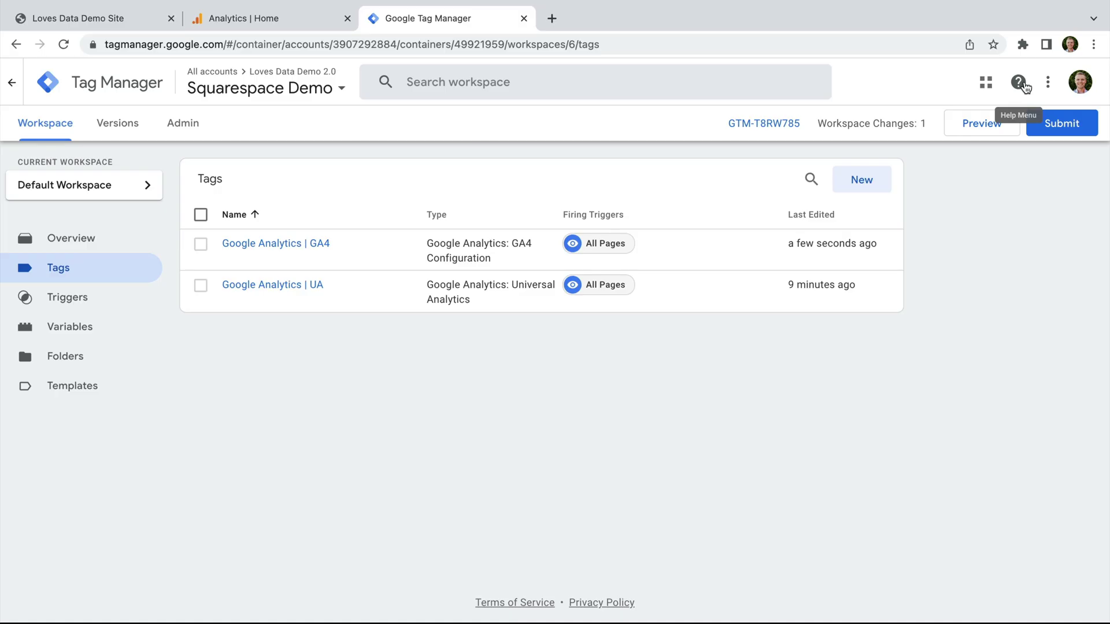
Step: Create a new GA4 Event tag named 'Google Analytics | GA4 | Button Click'
left_click(884, 185)
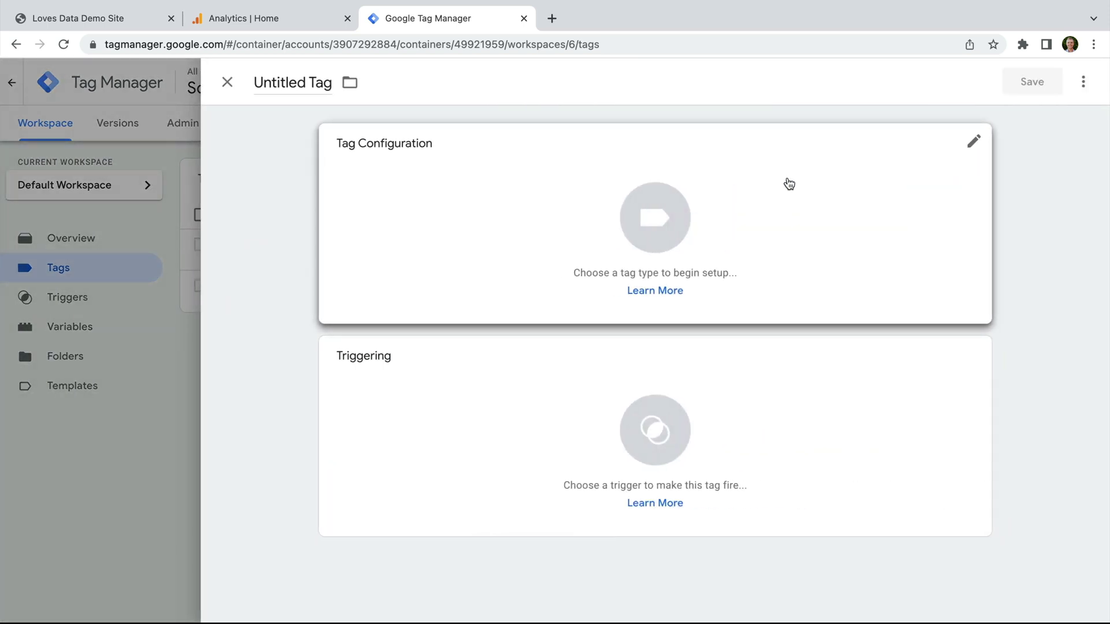
triple_click(317, 85)
type("Google Analytics | GA4 | Button Click")
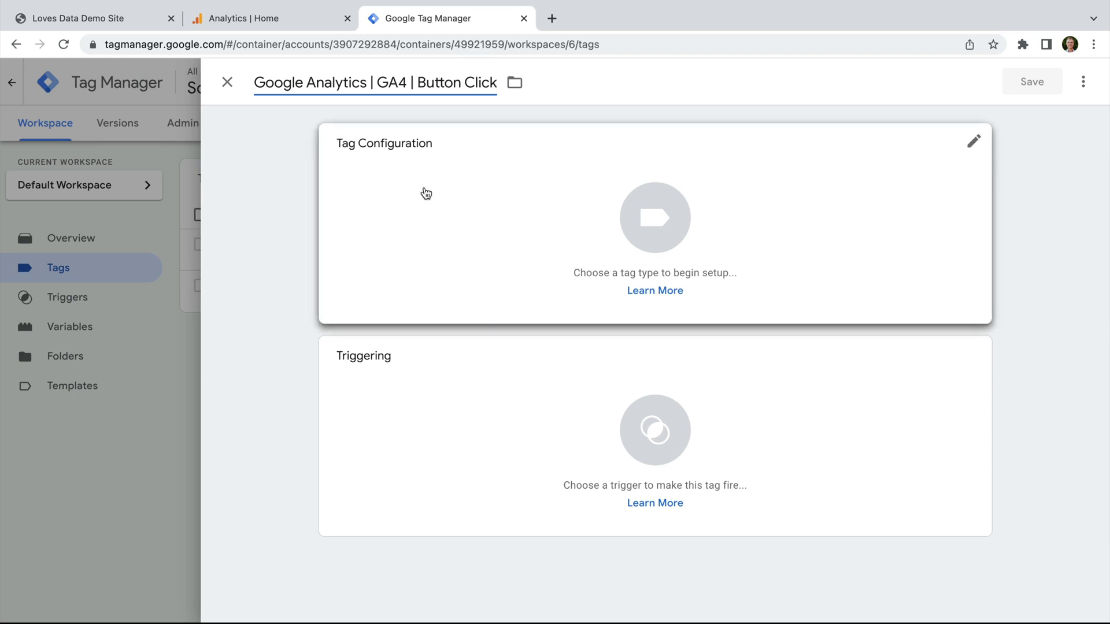
left_click(426, 193)
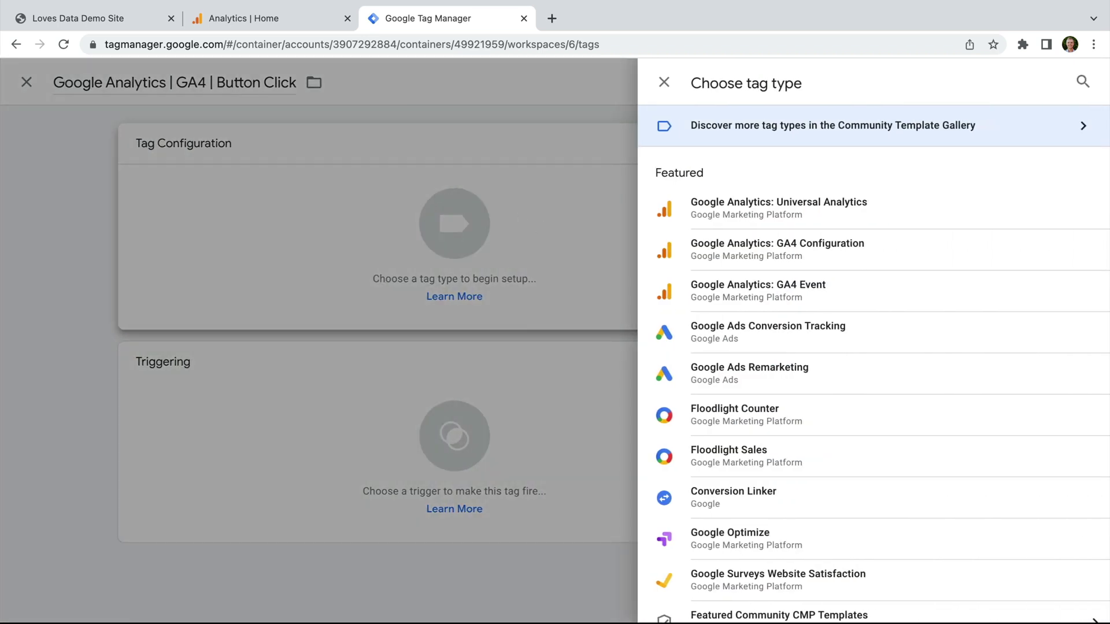
left_click(827, 296)
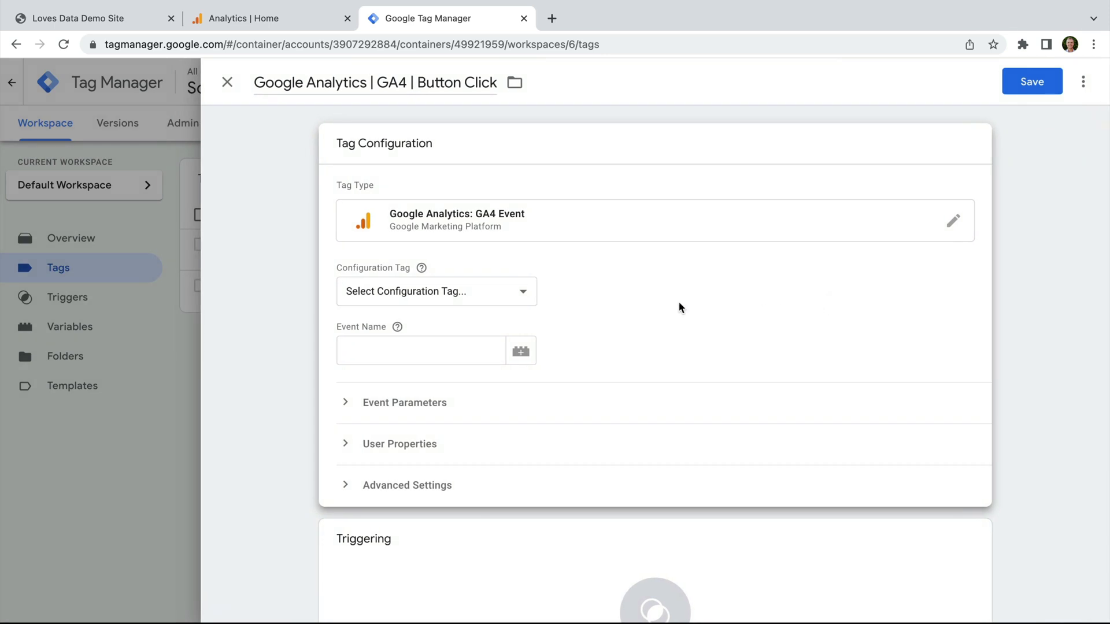
Step: Link the event to the Google Analytics | GA4 configuration tag with event name click_button
left_click(516, 291)
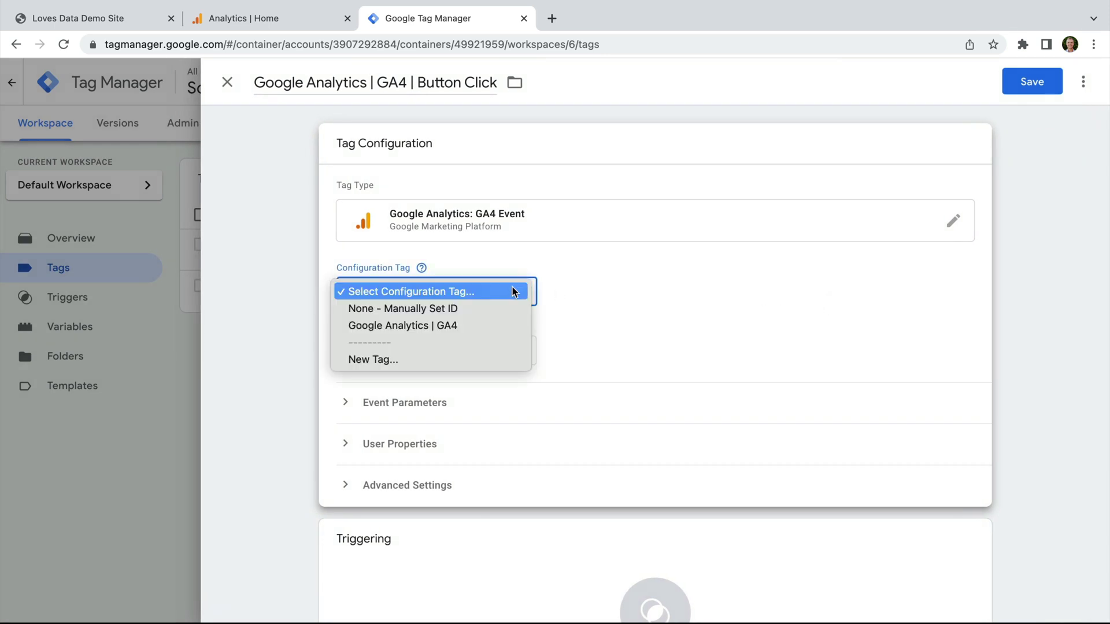
left_click(503, 327)
left_click(466, 347)
type("click_button")
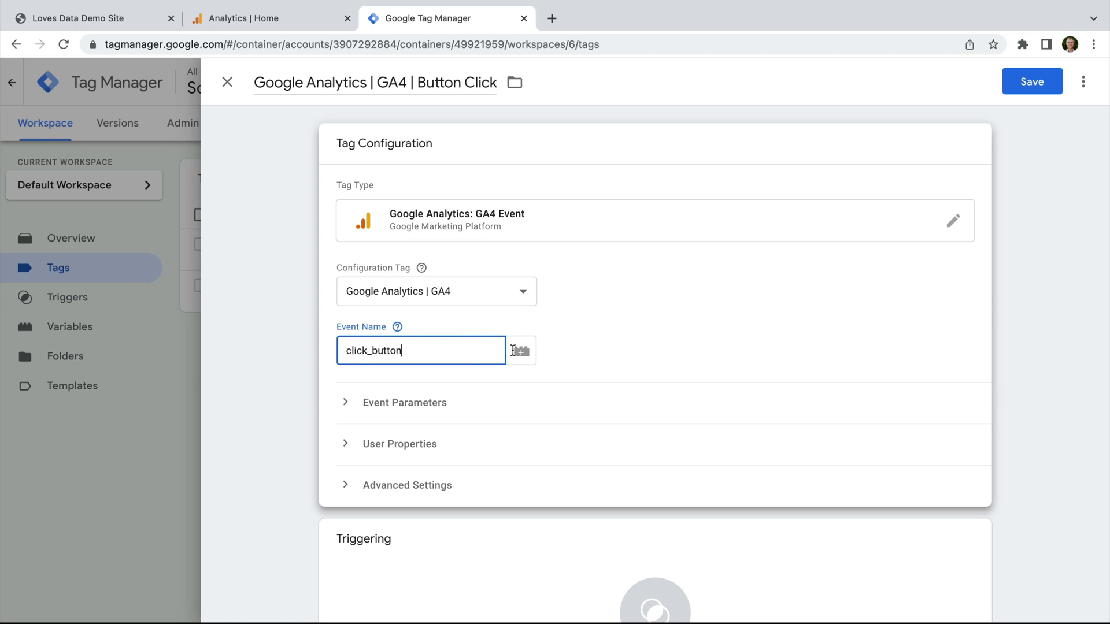
left_click(631, 358)
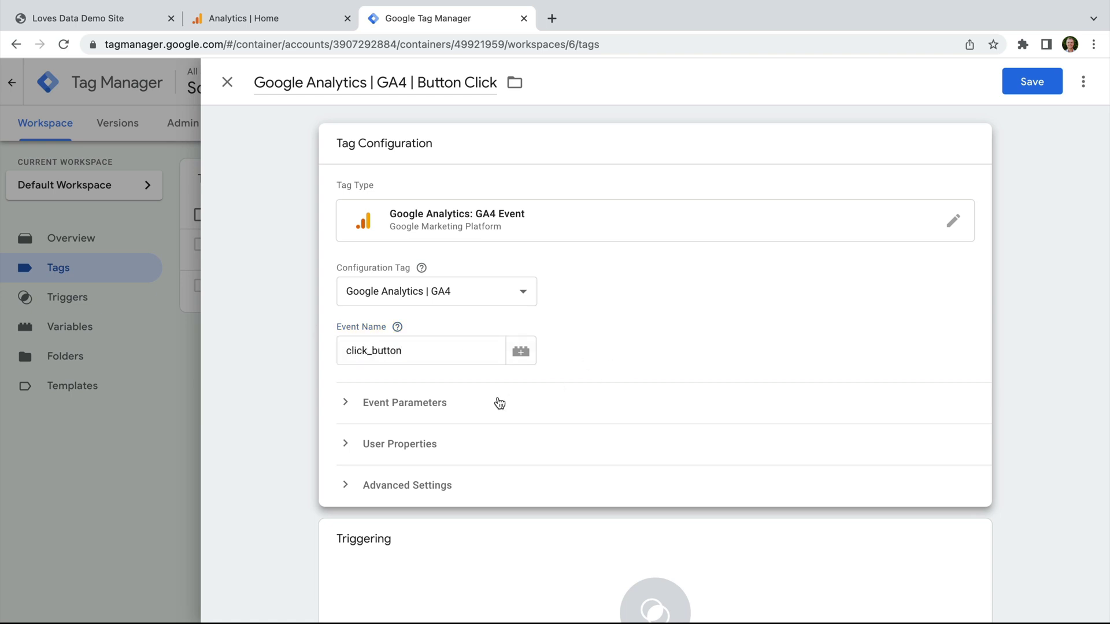
left_click(440, 405)
left_click(439, 405)
Step: Add a new Click - All Elements trigger named 'Button Click' to the tag
left_click(474, 538)
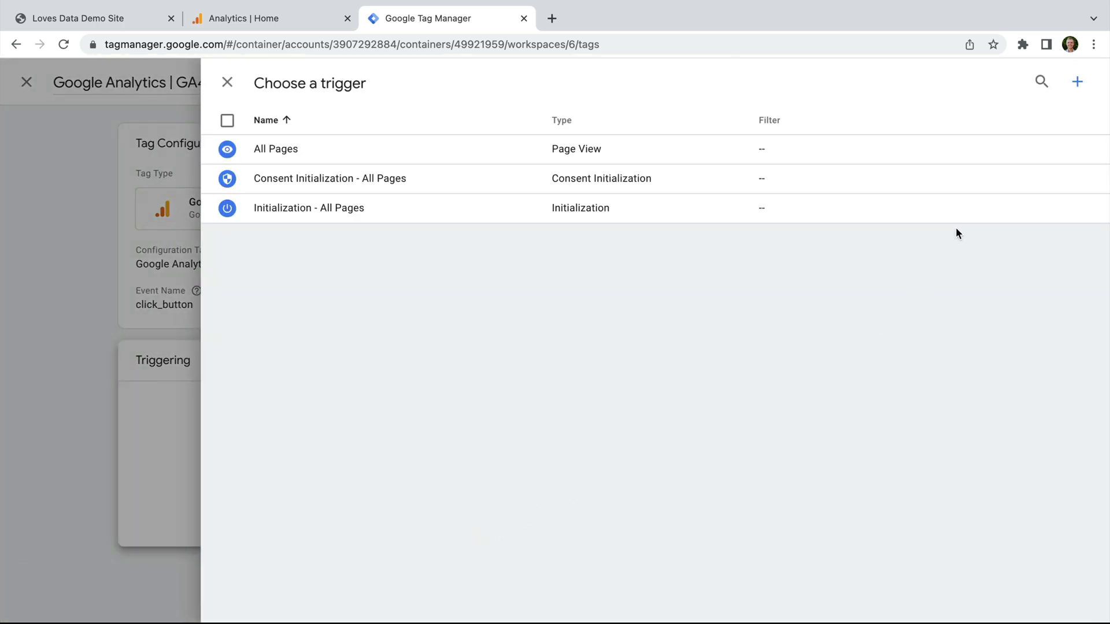
left_click(1079, 84)
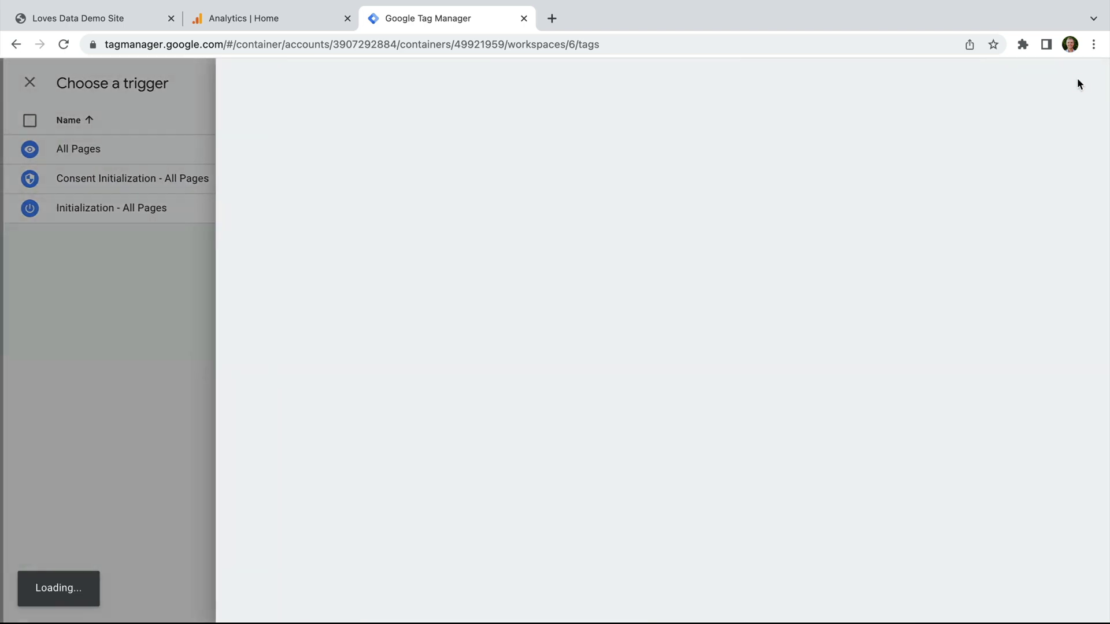
left_click(332, 81)
type("Button Click")
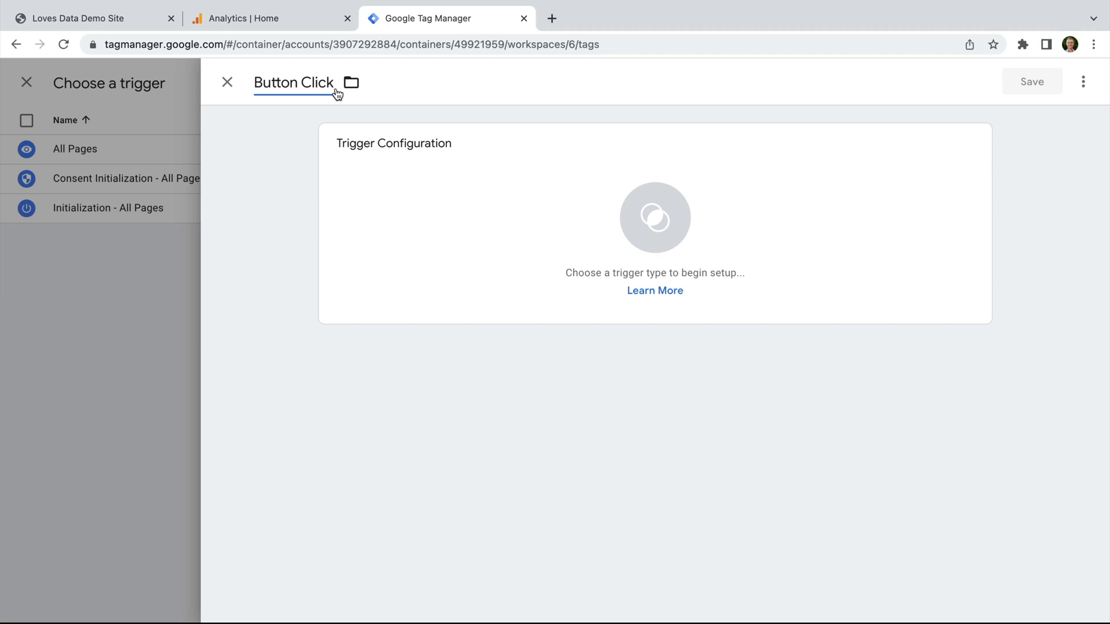
left_click(449, 186)
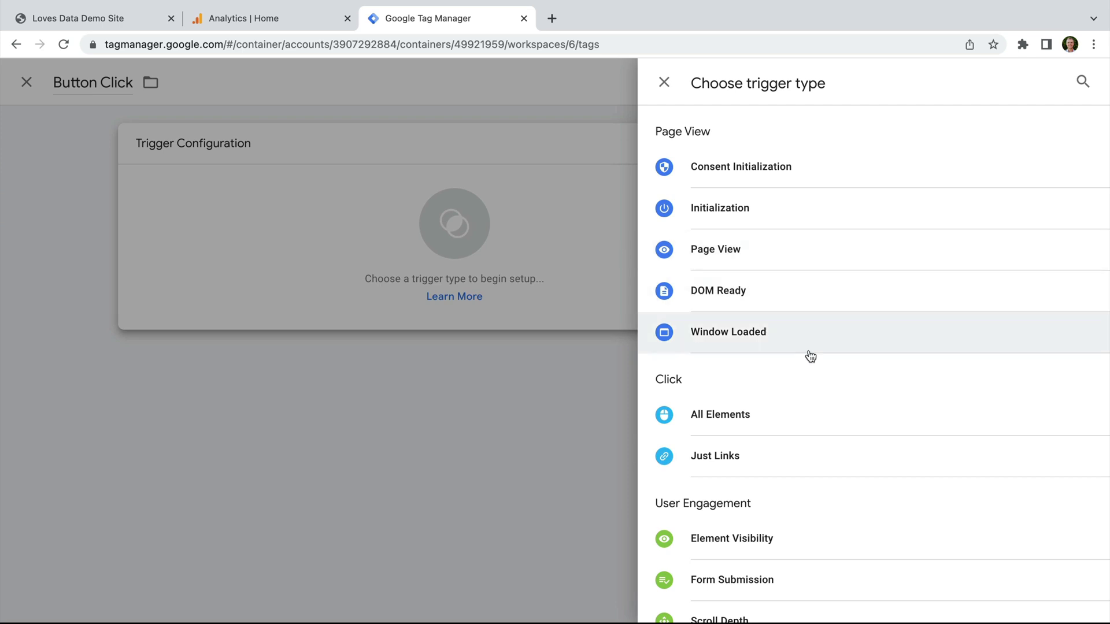
left_click(748, 426)
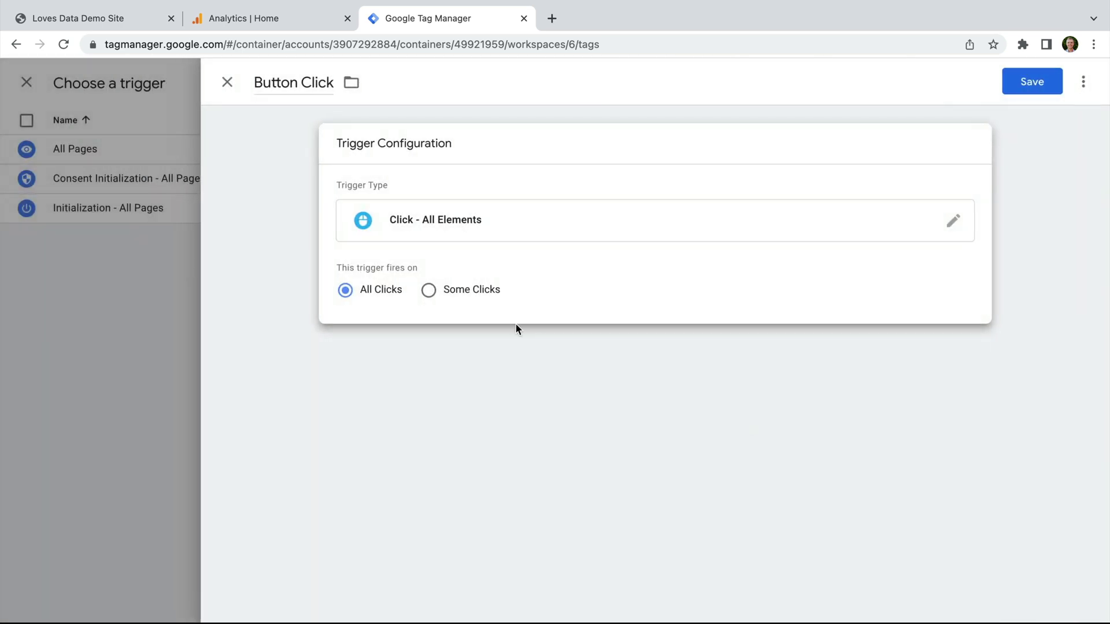
Step: Limit the trigger to Click Classes contains sqs-button-element--primary, then save the trigger and tag
left_click(428, 290)
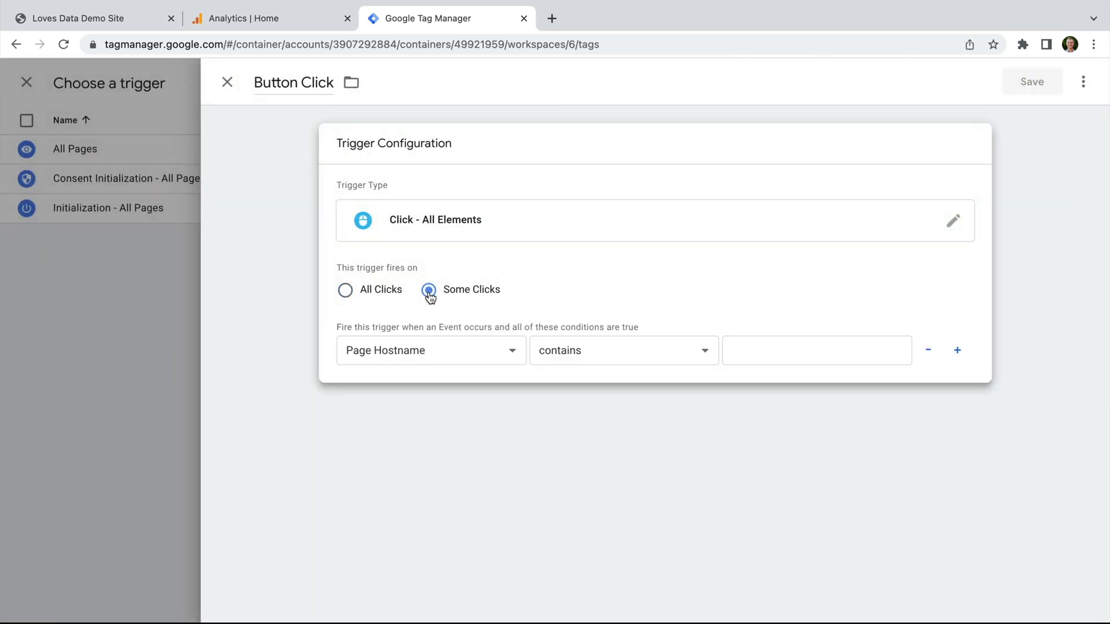
left_click(471, 351)
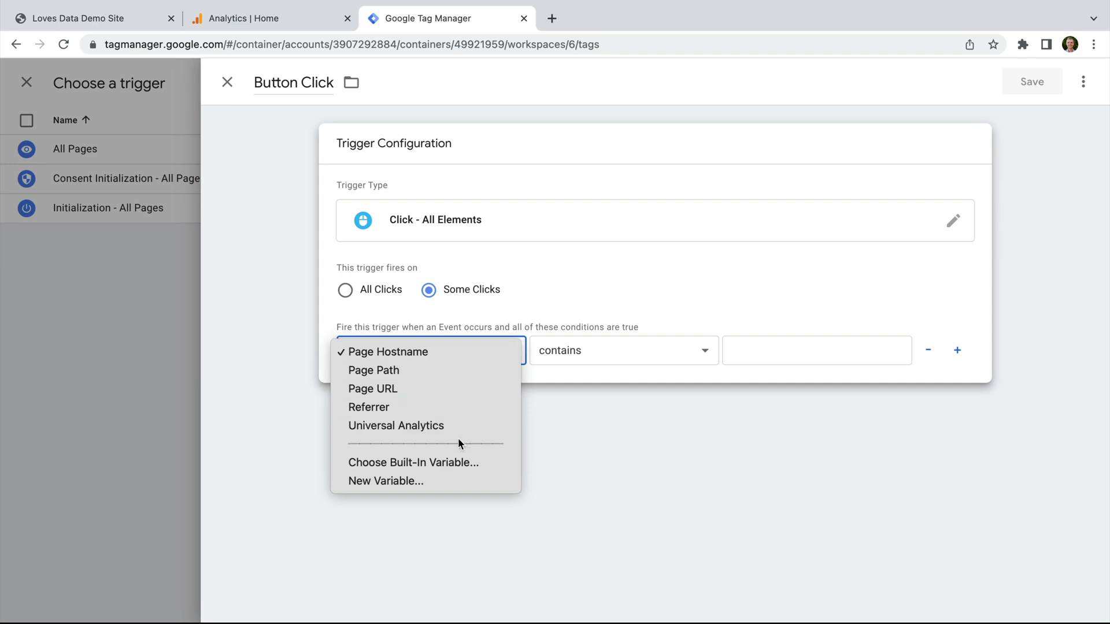
left_click(455, 463)
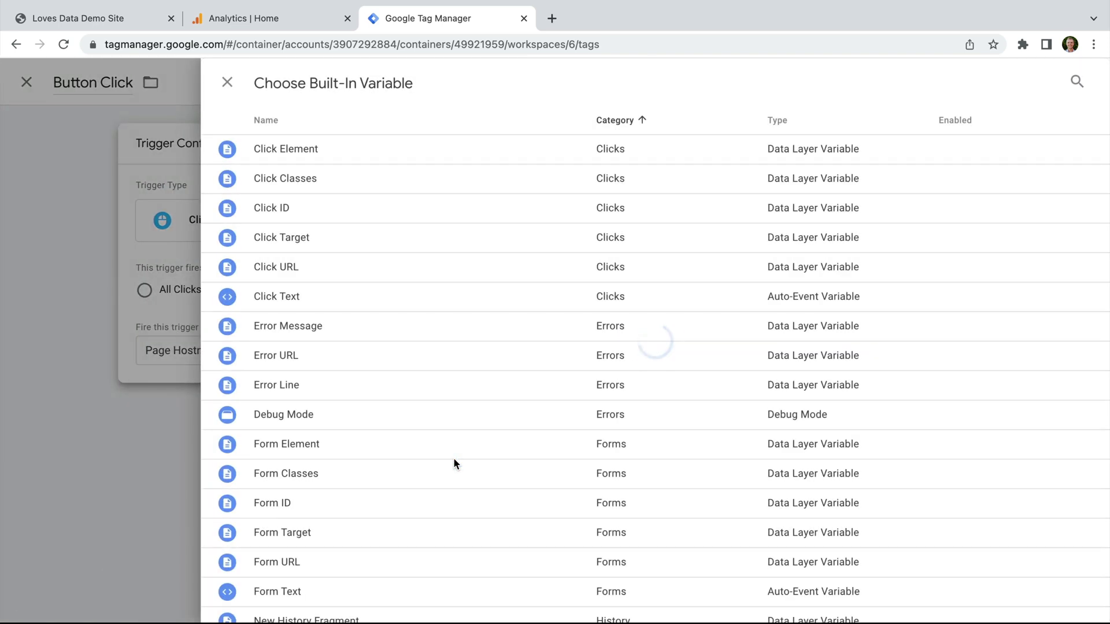
left_click(353, 191)
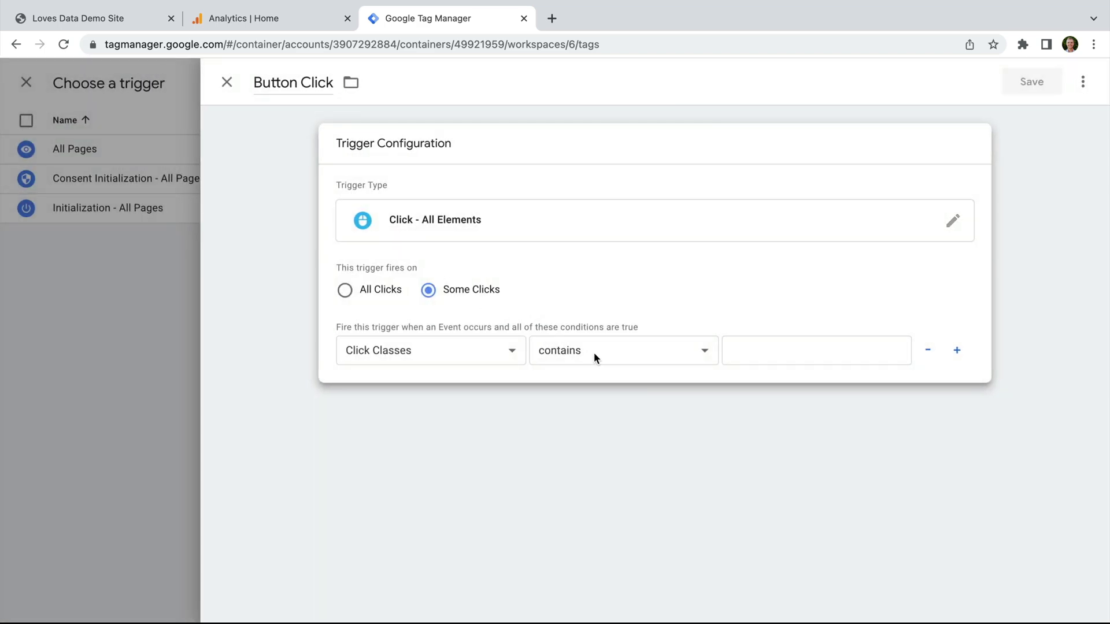
left_click(749, 353)
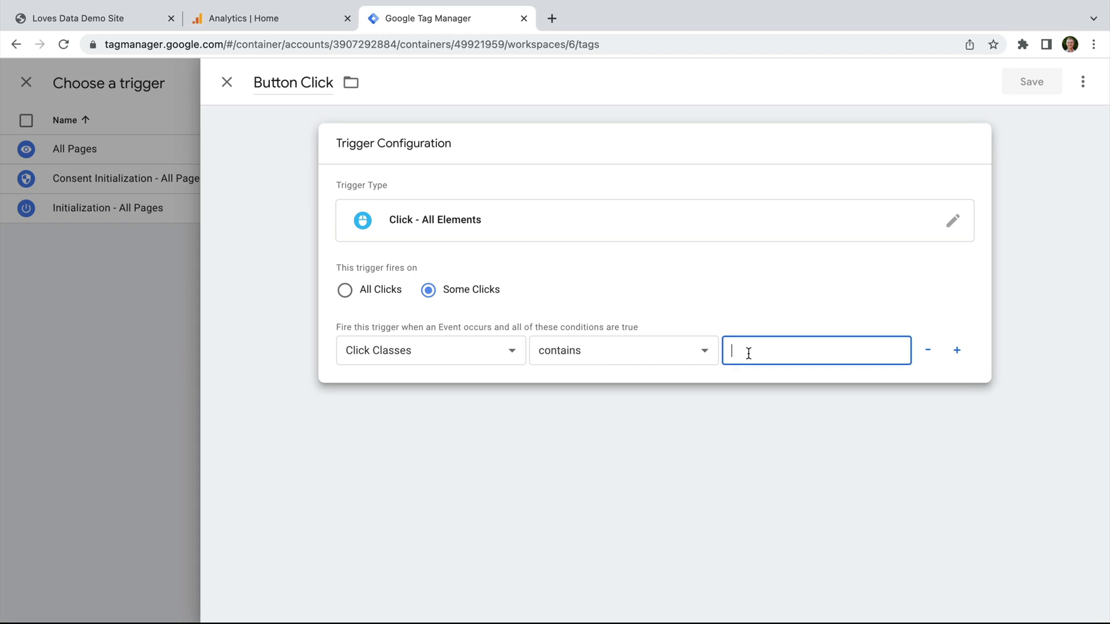
type("sq")
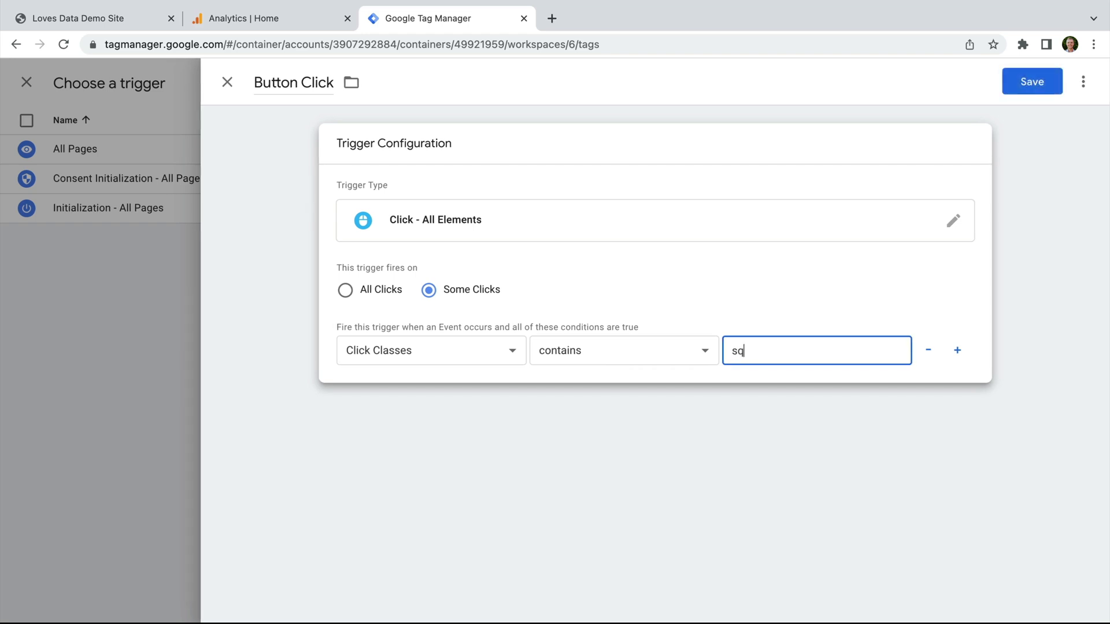
type("s-button-element--")
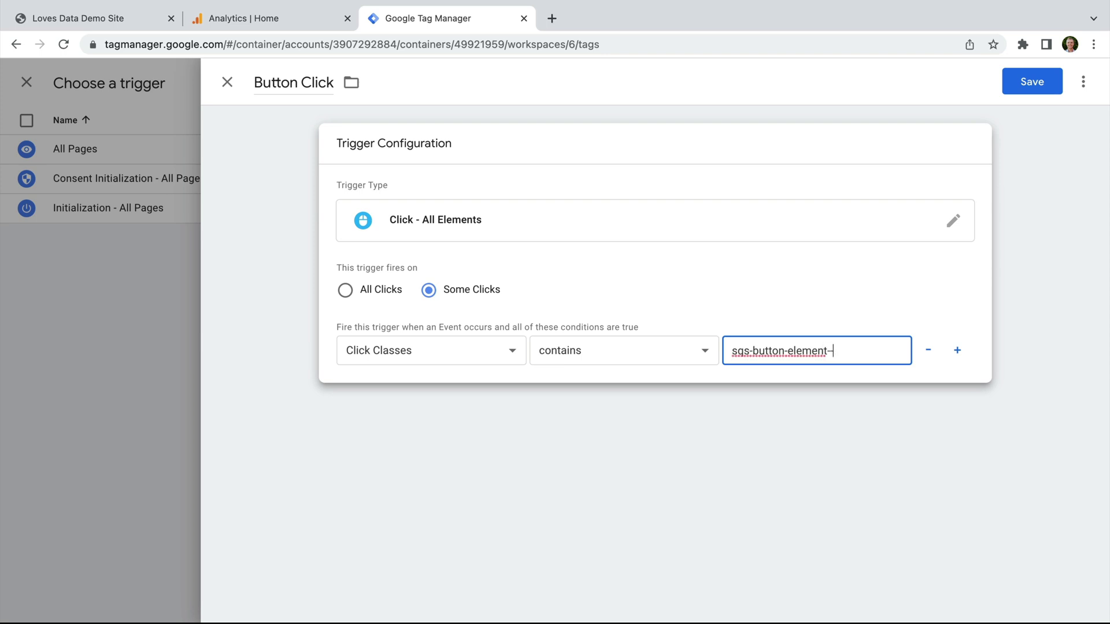
type("primary")
left_click(752, 295)
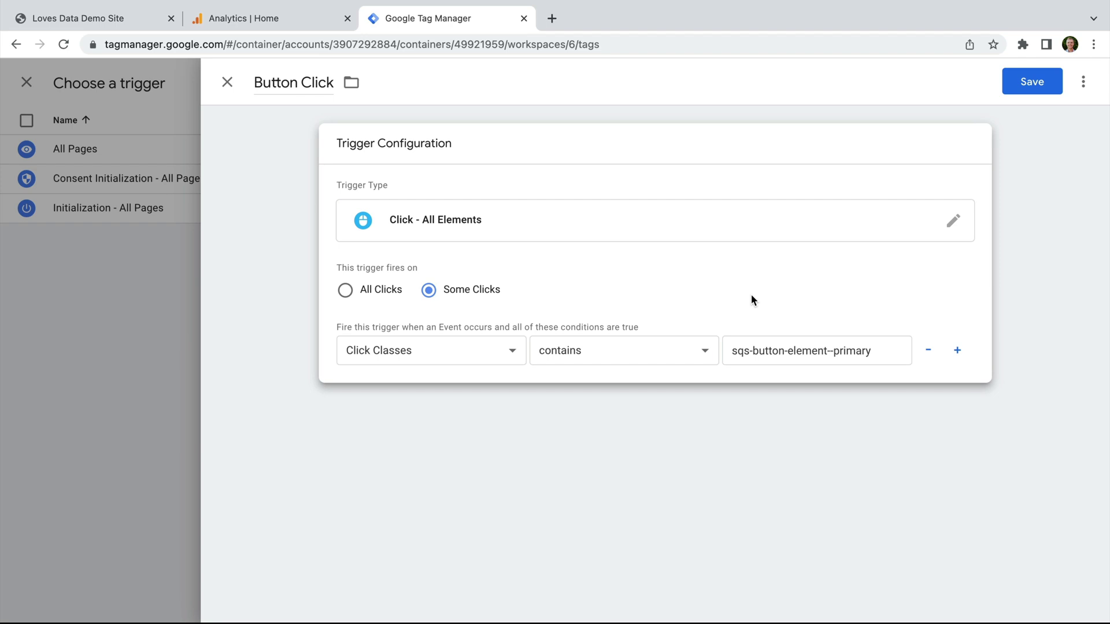
left_click(1024, 82)
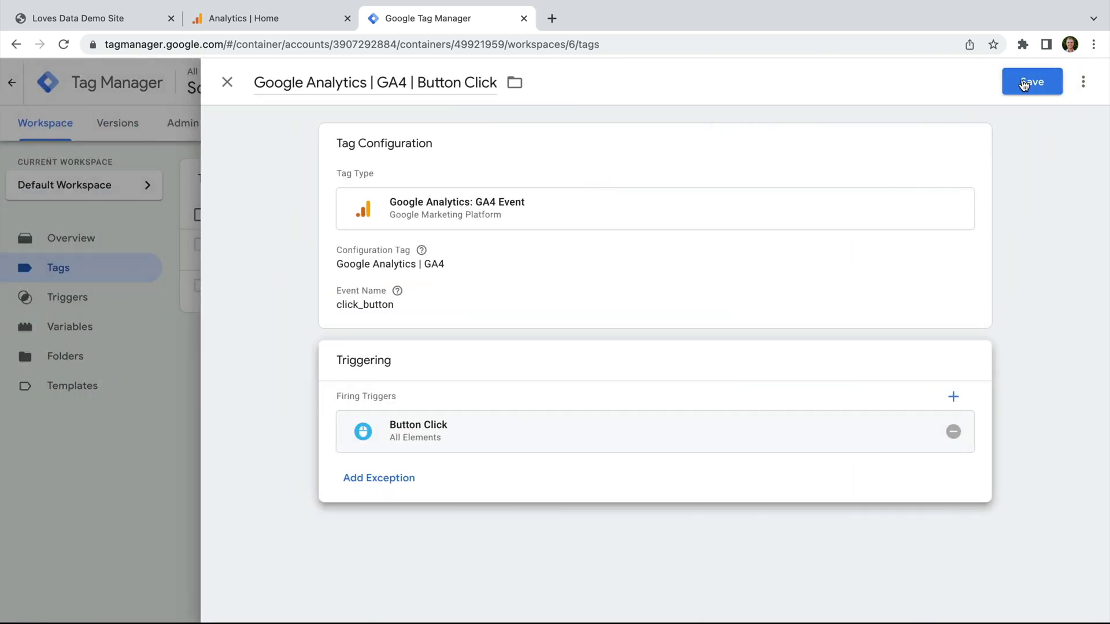
left_click(1024, 83)
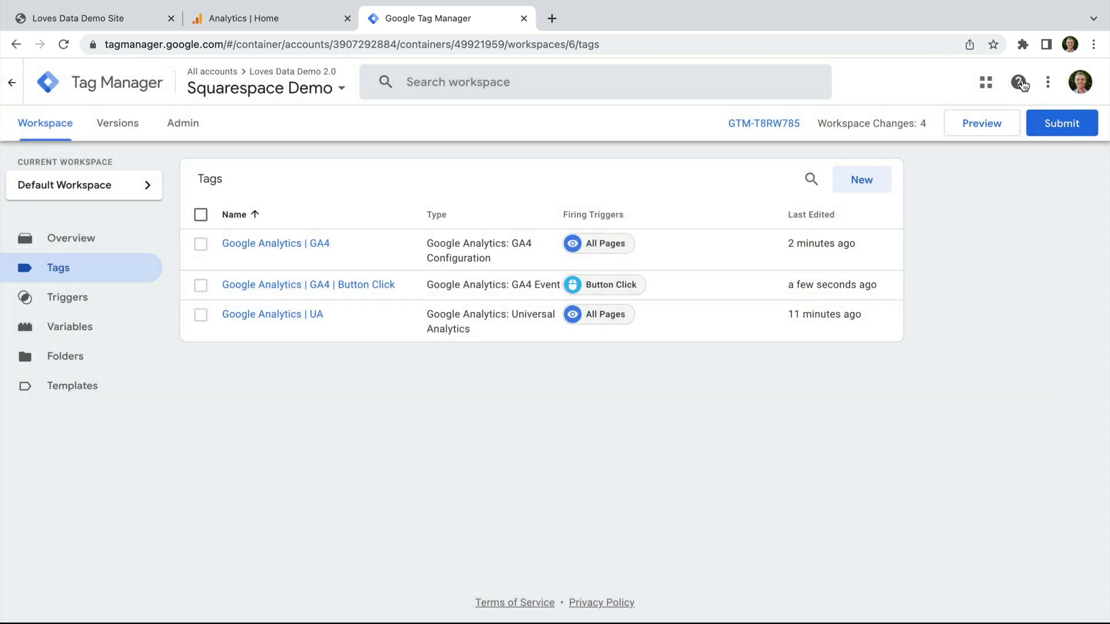
Step: Start Tag Assistant preview and connect it to the demo site URL
left_click(983, 123)
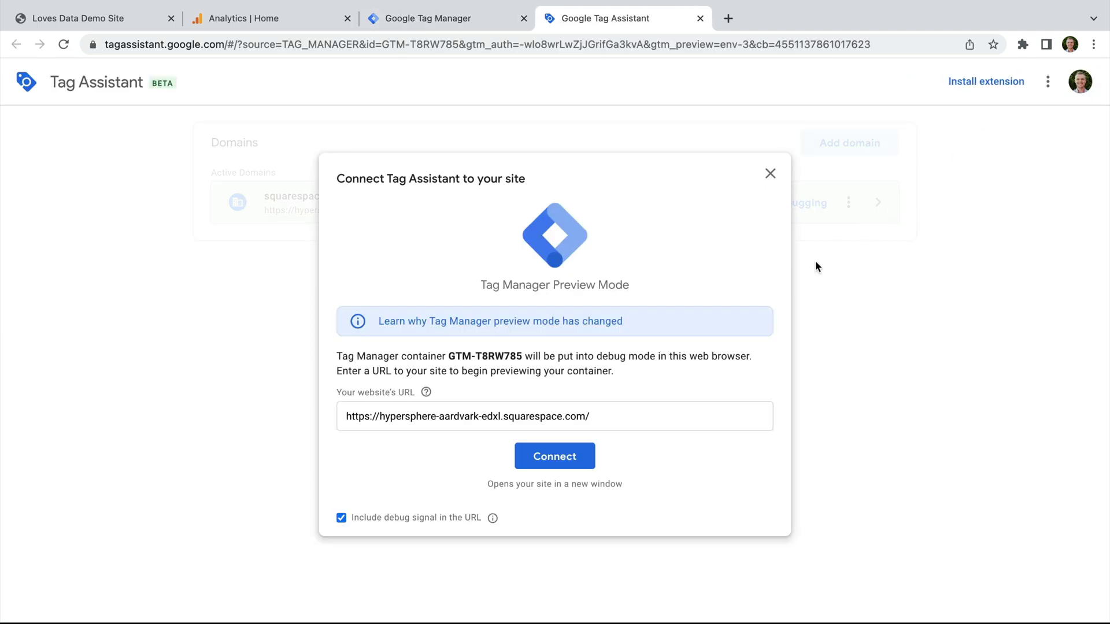
left_click(568, 456)
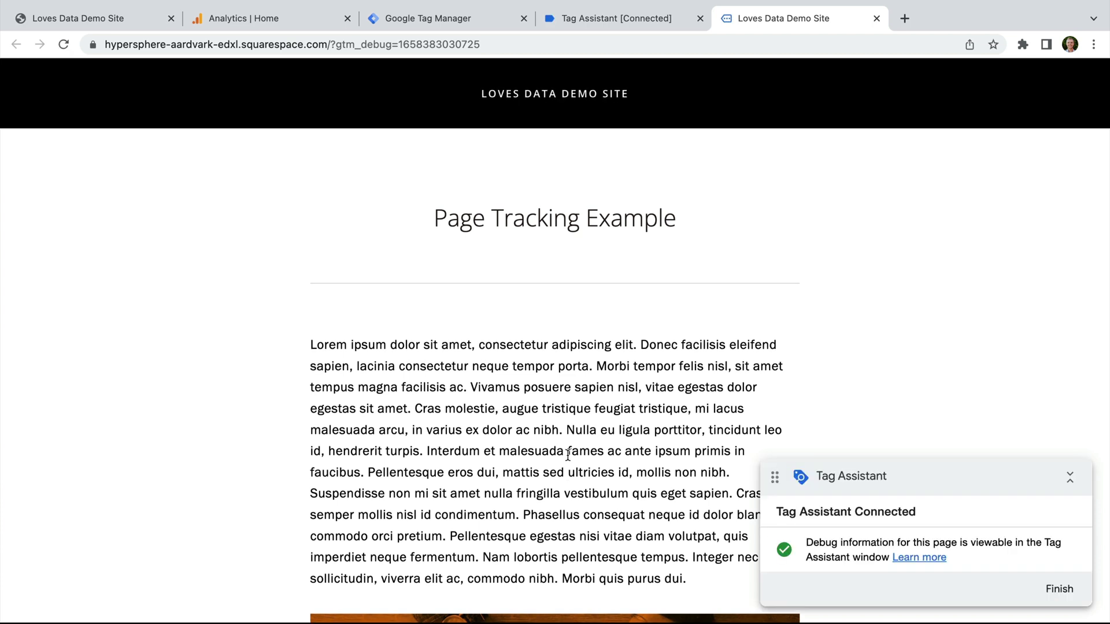
Step: Fill the Form Example with a first and last name, an e-mail and message 'Test', then submit
mouse_move(595, 101)
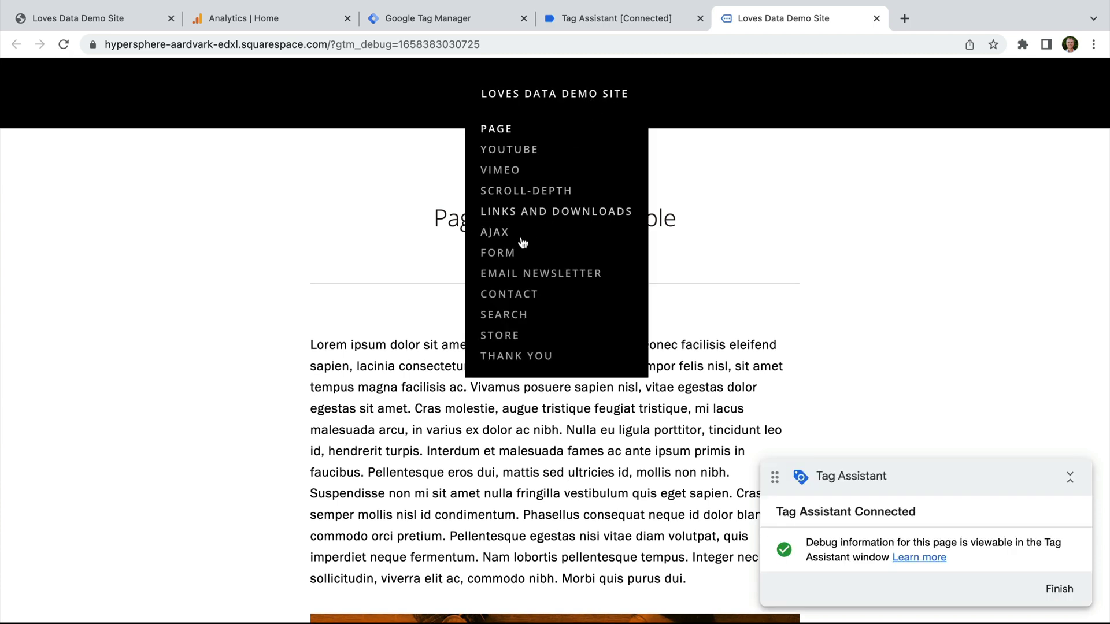
left_click(498, 253)
left_click(506, 259)
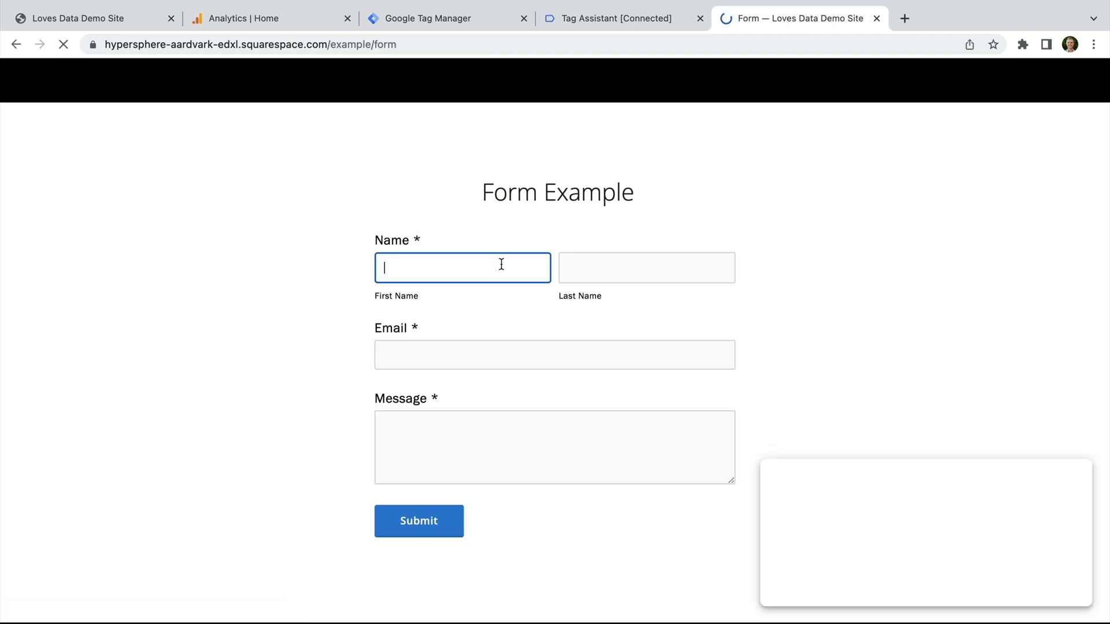
key("Tab")
key("Tab")
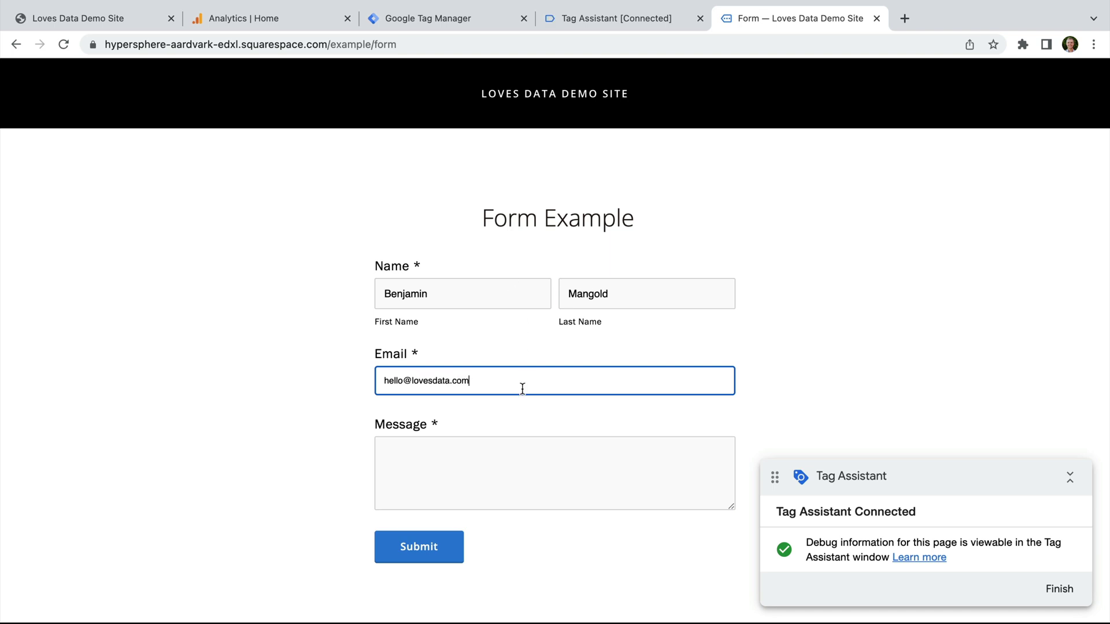
left_click(513, 466)
type("Test")
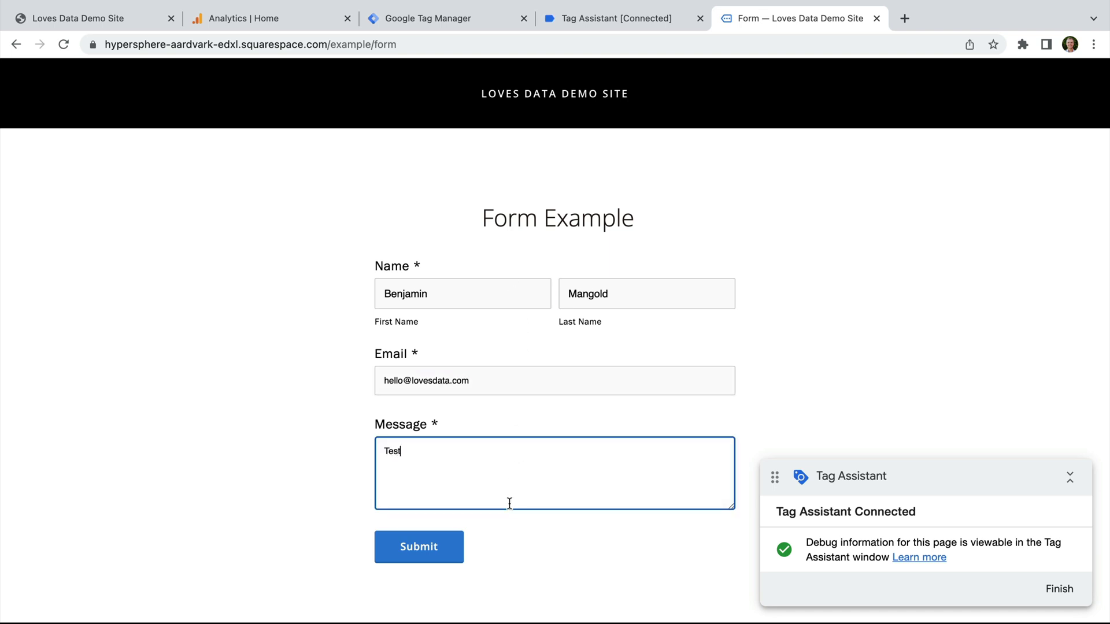
left_click(454, 556)
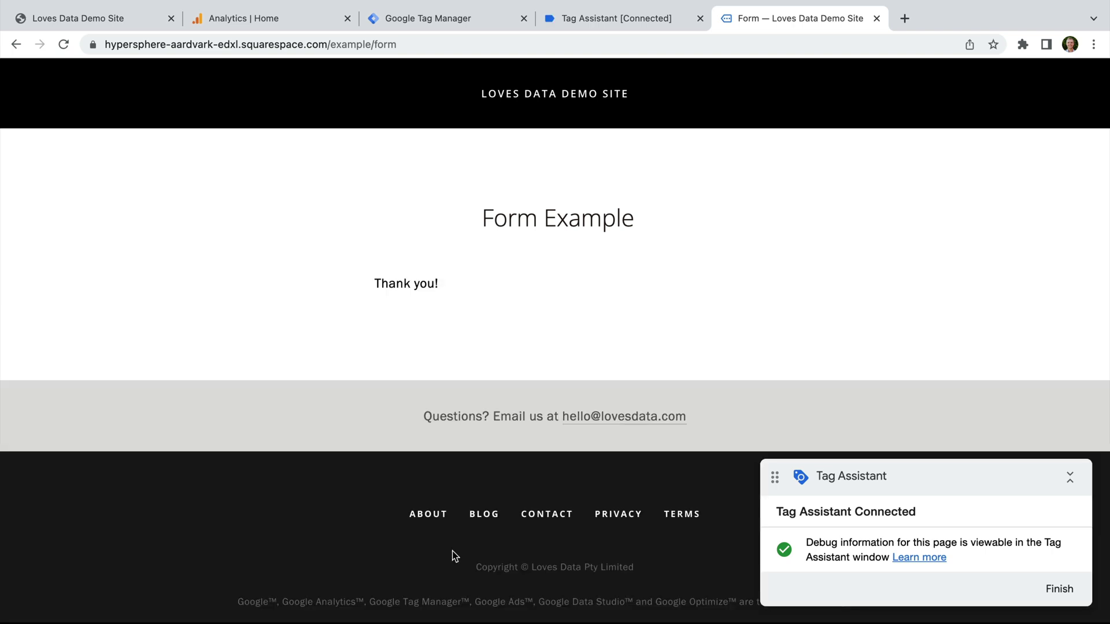
Step: In Tag Assistant, view the G-6F75JGJ13T hits and open the click_button event's details
left_click(651, 25)
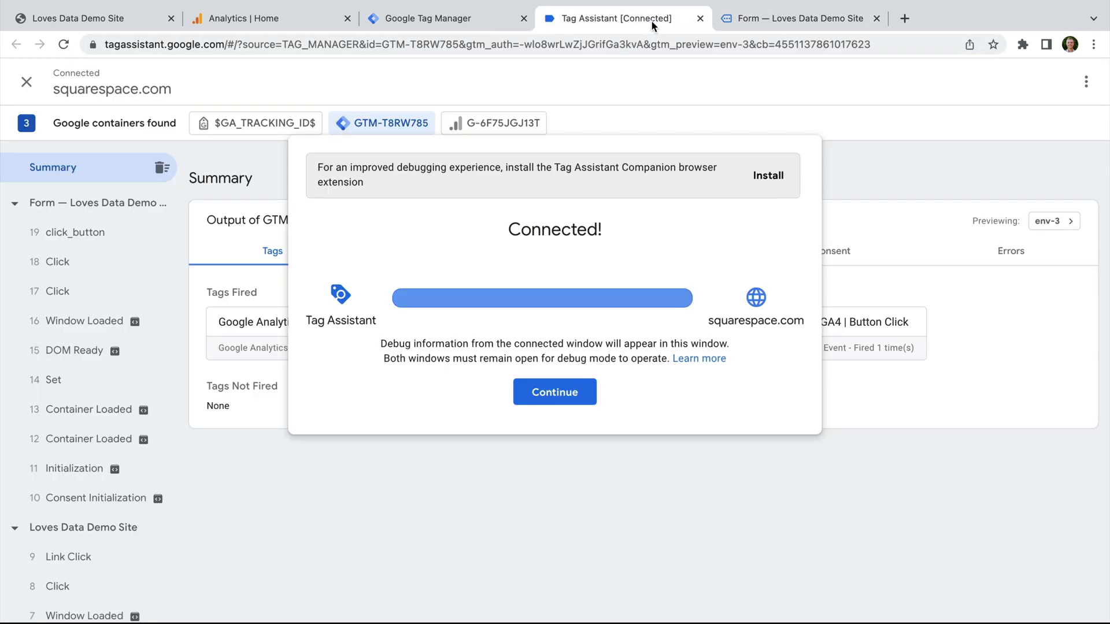
left_click(532, 390)
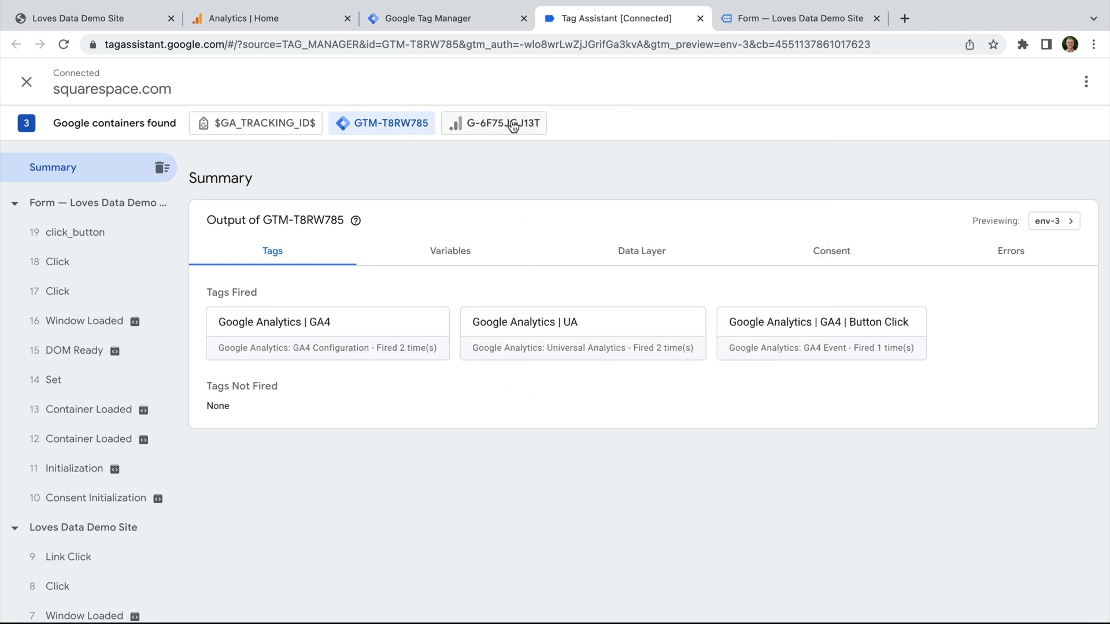
left_click(512, 123)
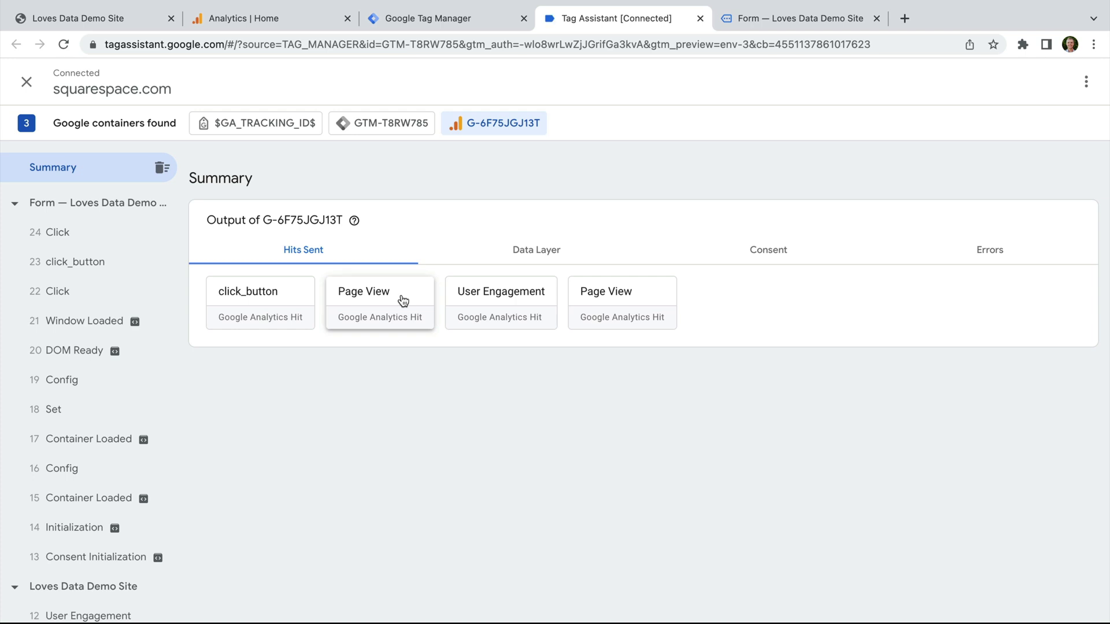
left_click(291, 298)
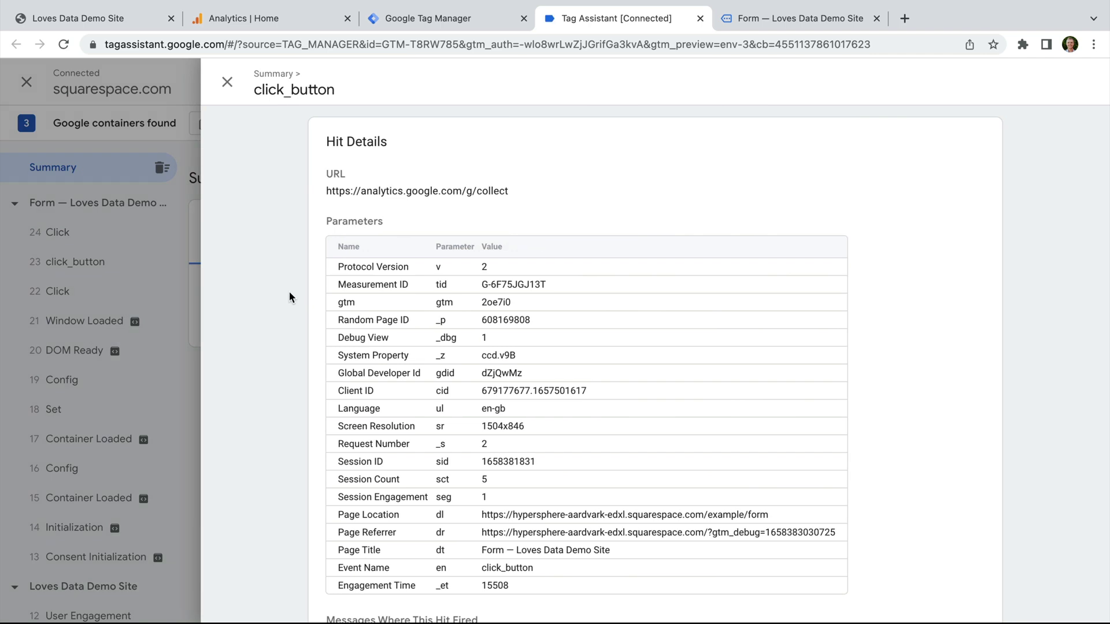